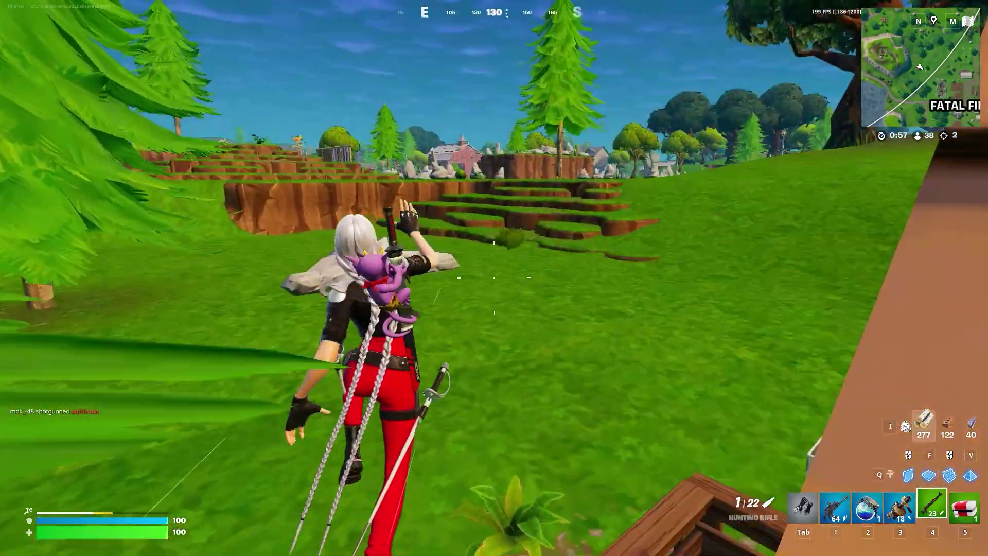
# Run forward across the grass in the Fortnite match
pyautogui.press('w')
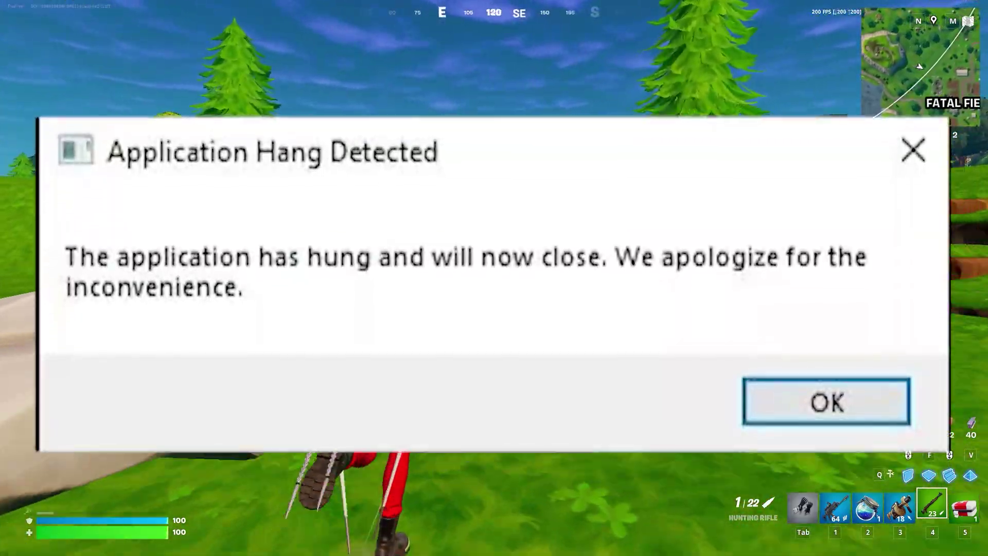
pyautogui.press('w')
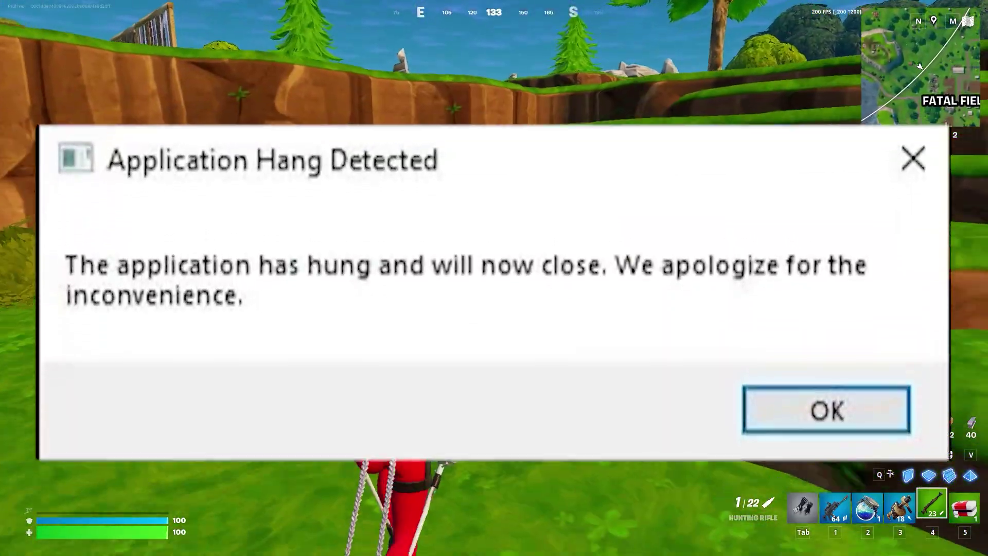
pyautogui.press('w')
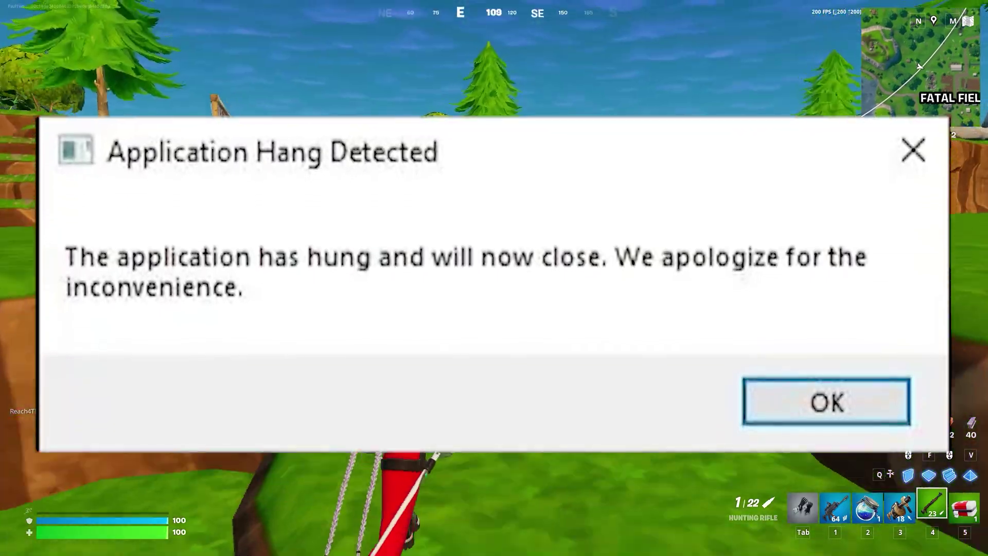
pyautogui.press('w')
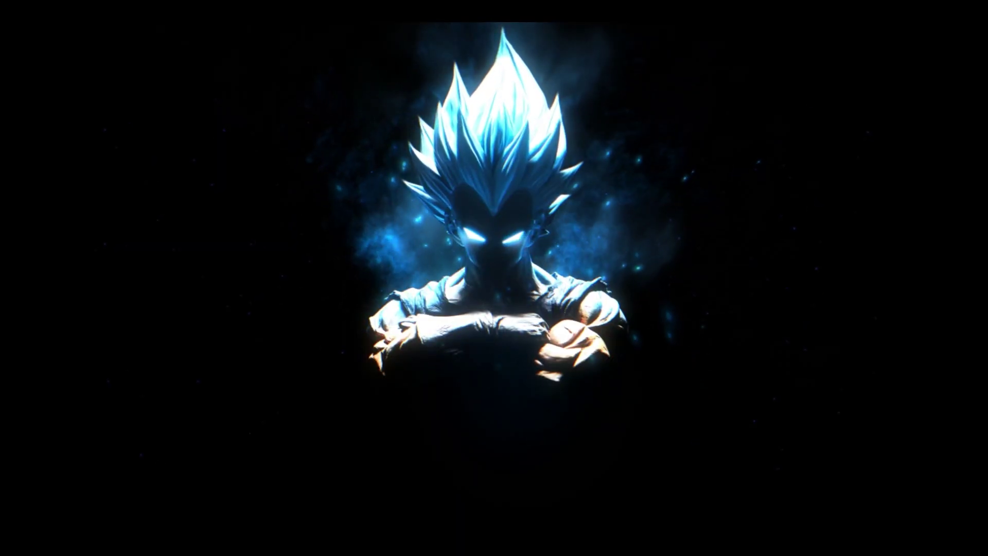
# Run %appdata% from the Run box to open the Roaming folder
pyautogui.press('super+s')
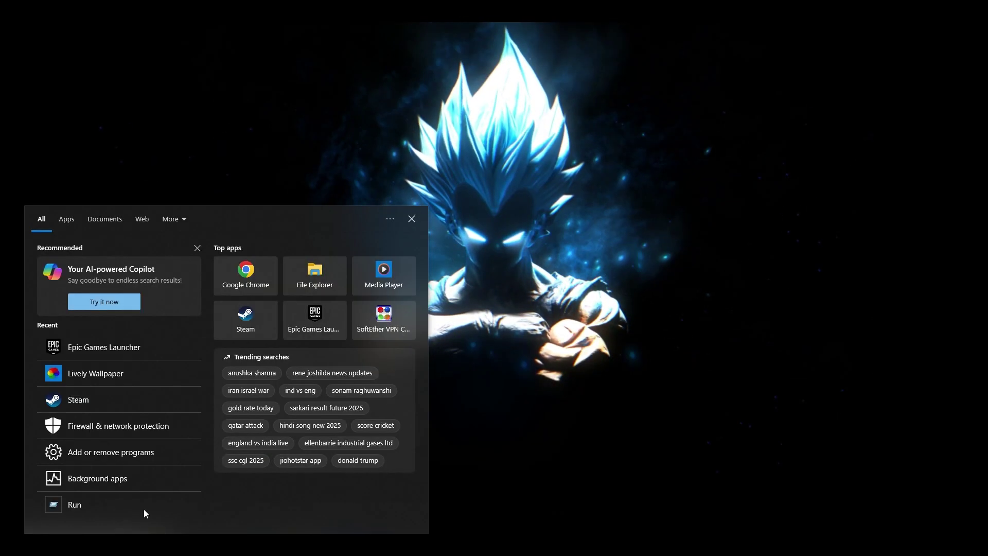
pyautogui.click(76, 504)
pyautogui.moveTo(88, 419); pyautogui.dragTo(425, 213)
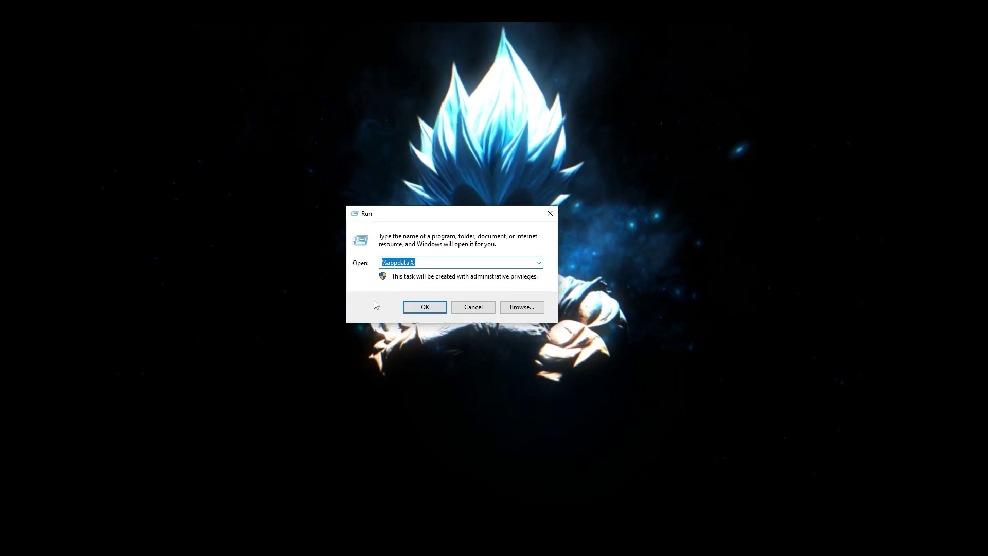
pyautogui.click(425, 307)
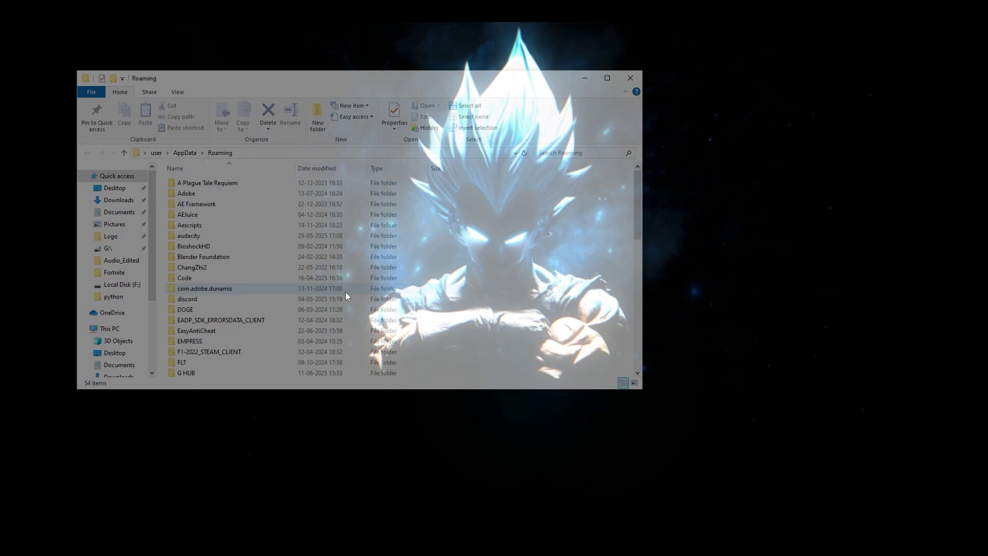
# Maximize Explorer and go to AppData\Local\EpicGamesLauncher\Saved\webcache_4430
pyautogui.press('super+Up')
pyautogui.click(109, 80)
pyautogui.click(113, 111)
pyautogui.doubleClick(115, 114)
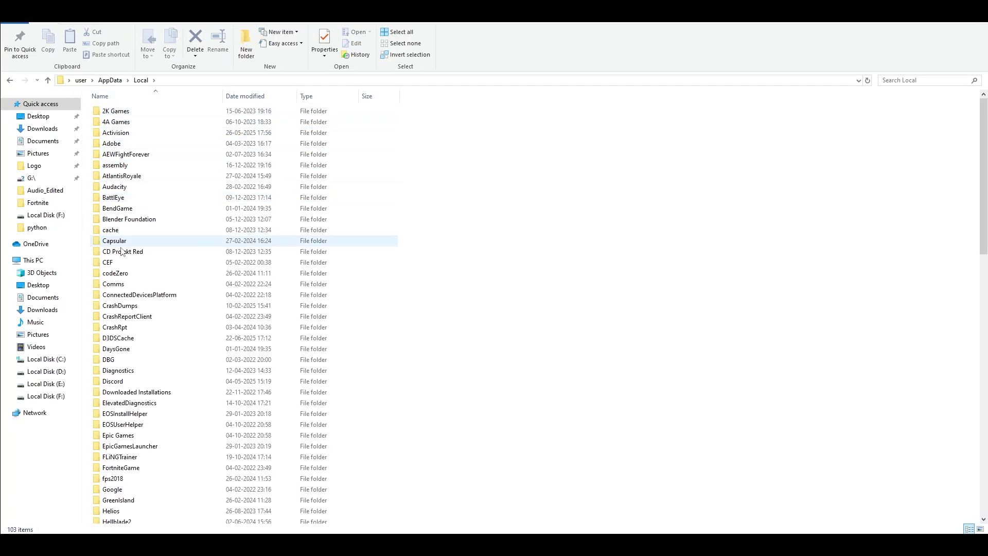
pyautogui.scroll(-1, 129, 418)
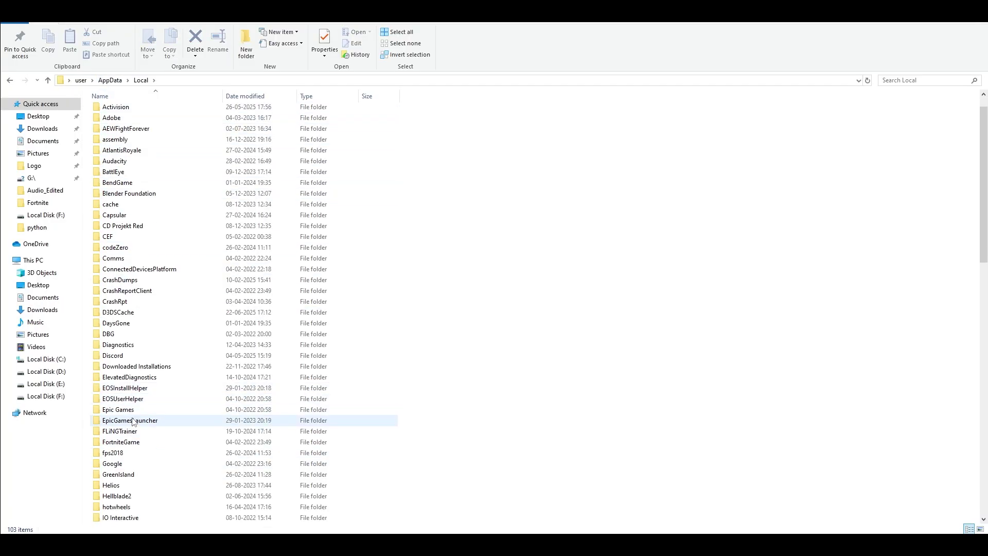
pyautogui.doubleClick(130, 418)
pyautogui.doubleClick(115, 111)
pyautogui.doubleClick(123, 154)
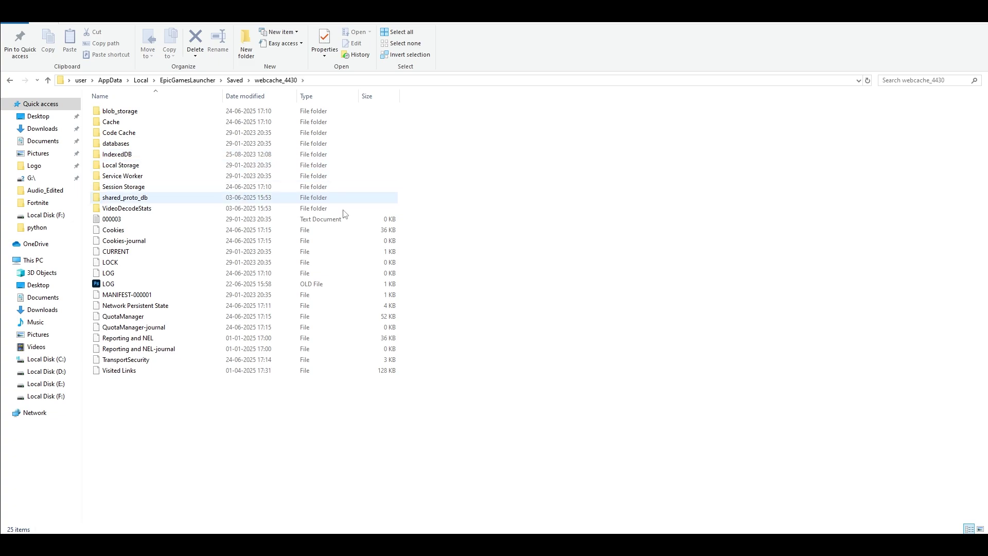
# Select all 25 items in webcache_4430 and check the Delete options
pyautogui.moveTo(653, 432); pyautogui.dragTo(235, 105)
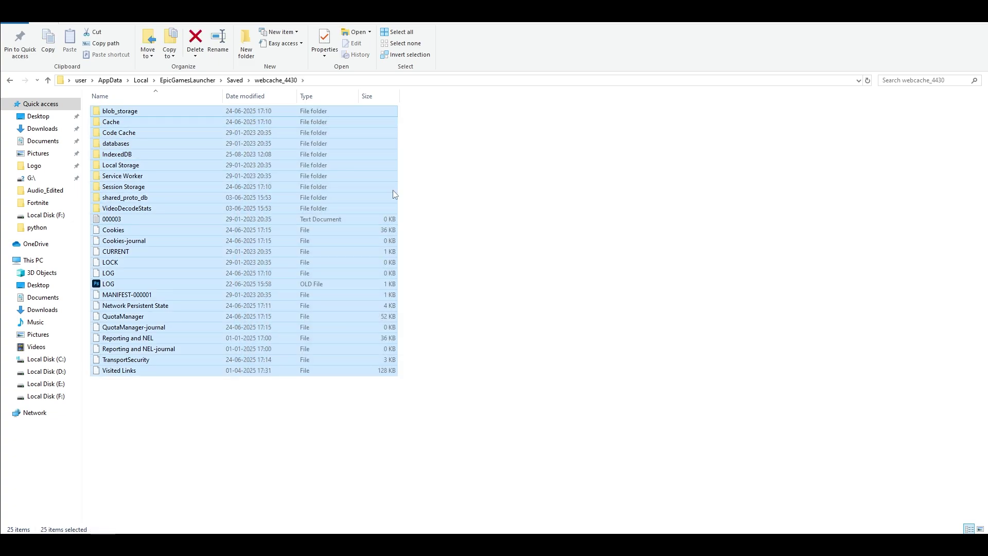
pyautogui.click(195, 55)
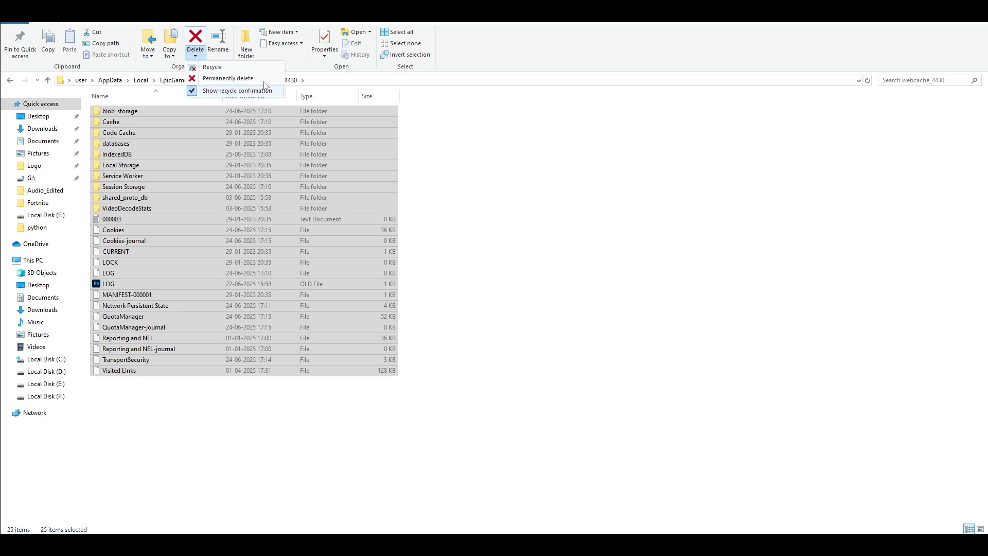
pyautogui.click(467, 272)
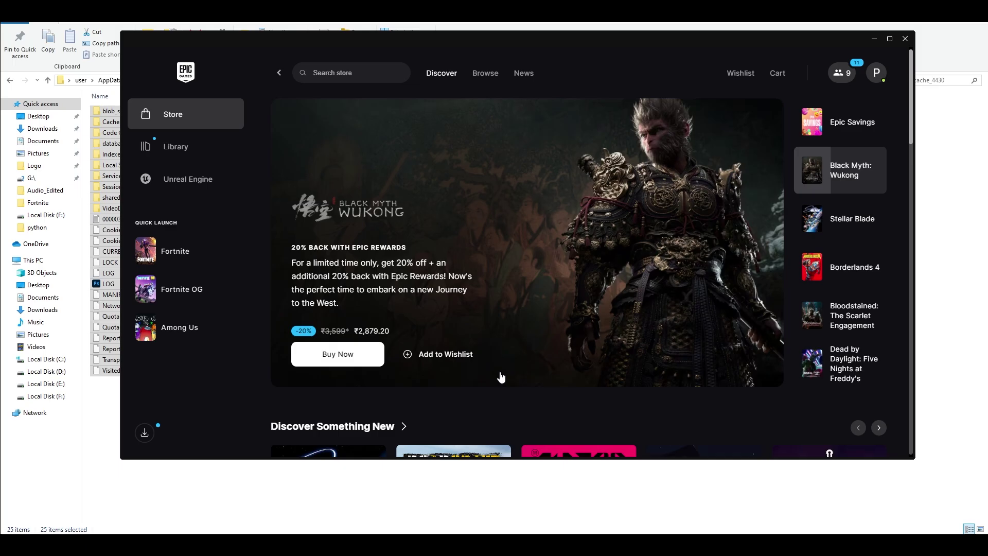
# Refresh the desktop, then return to File Explorer at D:\Fortnite
pyautogui.press('super+d')
pyautogui.rightClick(336, 187)
pyautogui.click(363, 219)
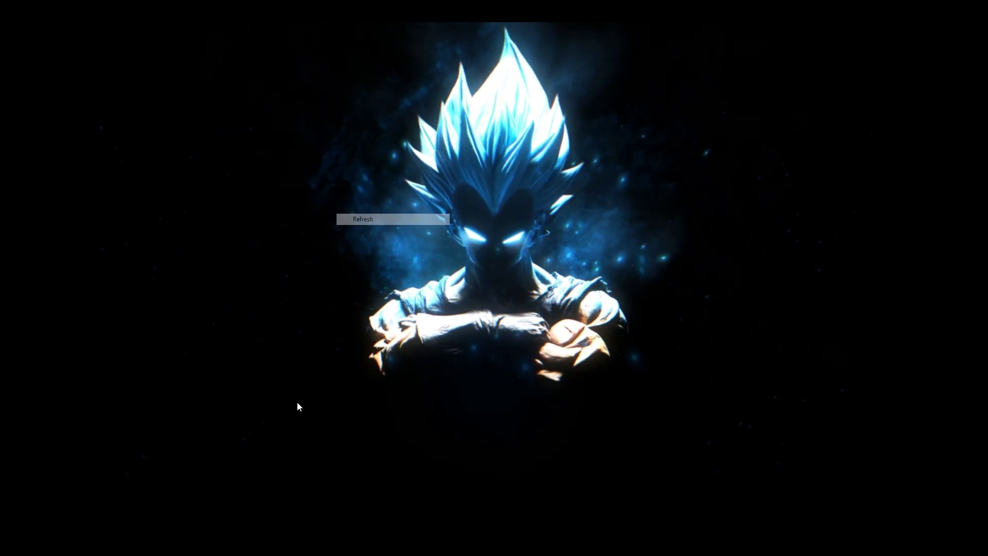
pyautogui.press('super+d')
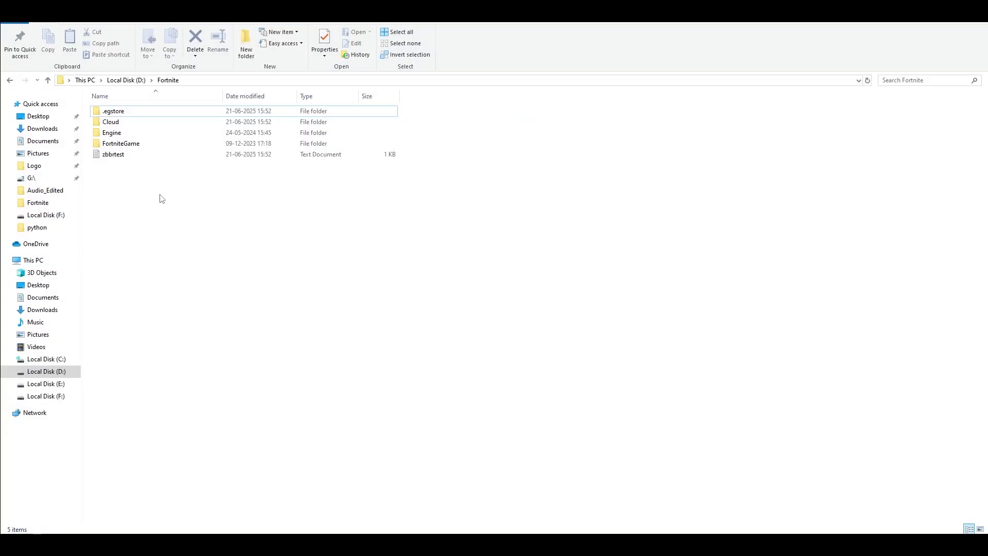
# Go to FortniteGame\Binaries\Win64 and select FortniteClient-Win64-Shipping
pyautogui.doubleClick(121, 144)
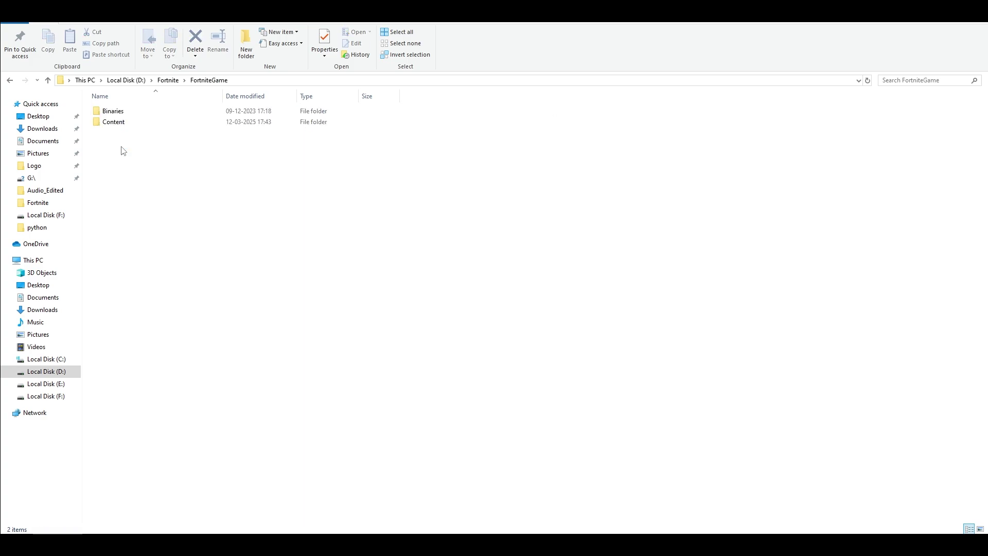
pyautogui.doubleClick(116, 112)
pyautogui.doubleClick(111, 122)
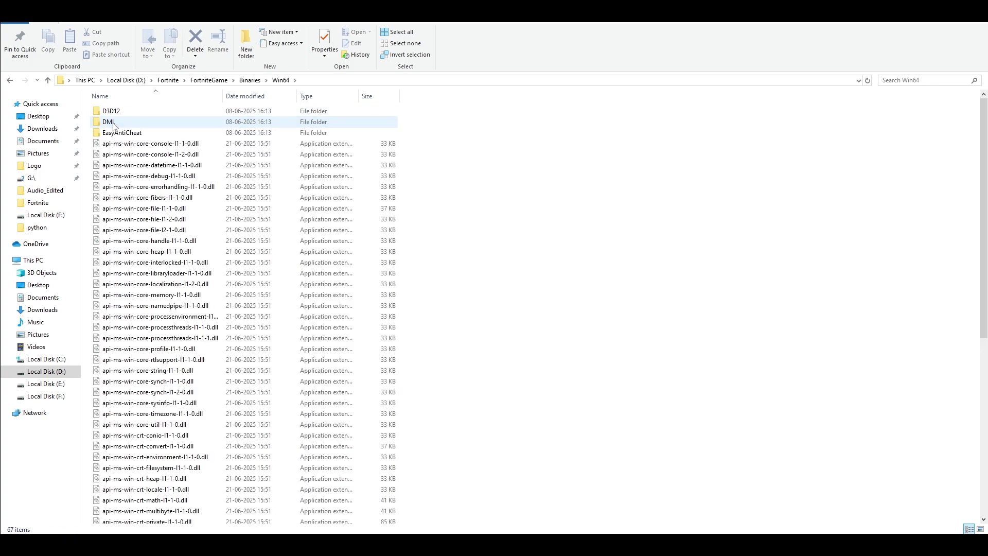
pyautogui.scroll(-10, 160, 334)
pyautogui.click(158, 324)
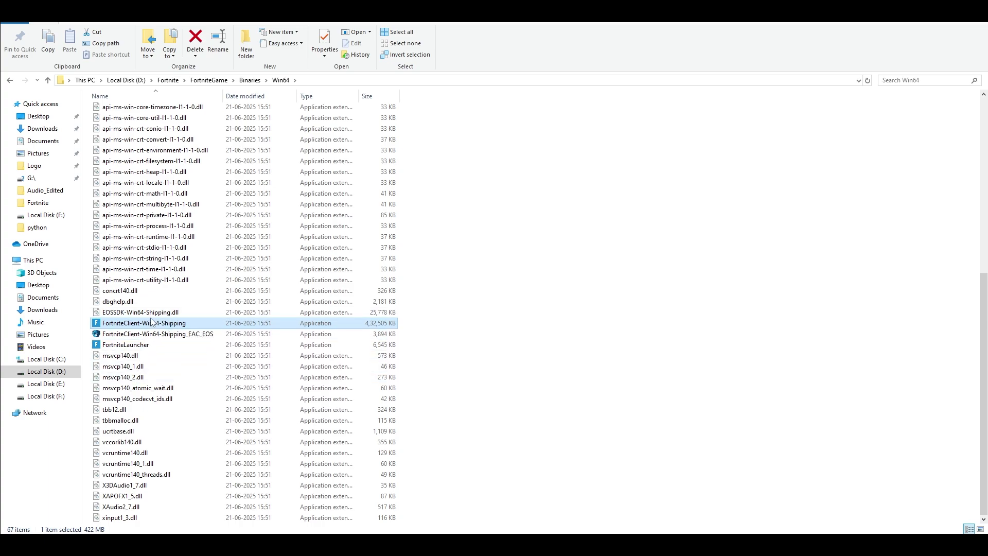
# Set FortniteClient-Win64-Shipping to run as administrator in its Compatibility properties
pyautogui.rightClick(152, 322)
pyautogui.click(211, 307)
pyautogui.click(247, 285)
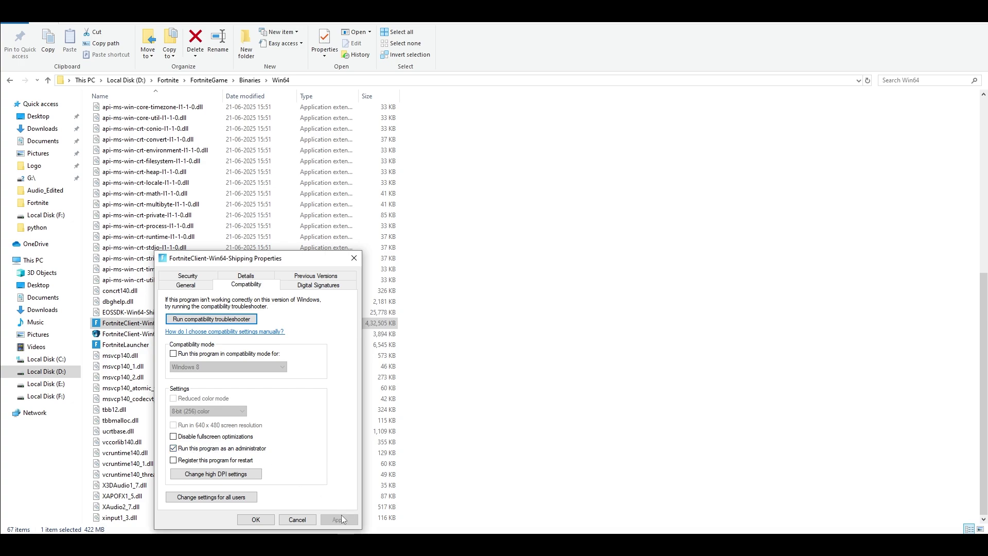
pyautogui.click(256, 519)
pyautogui.click(487, 341)
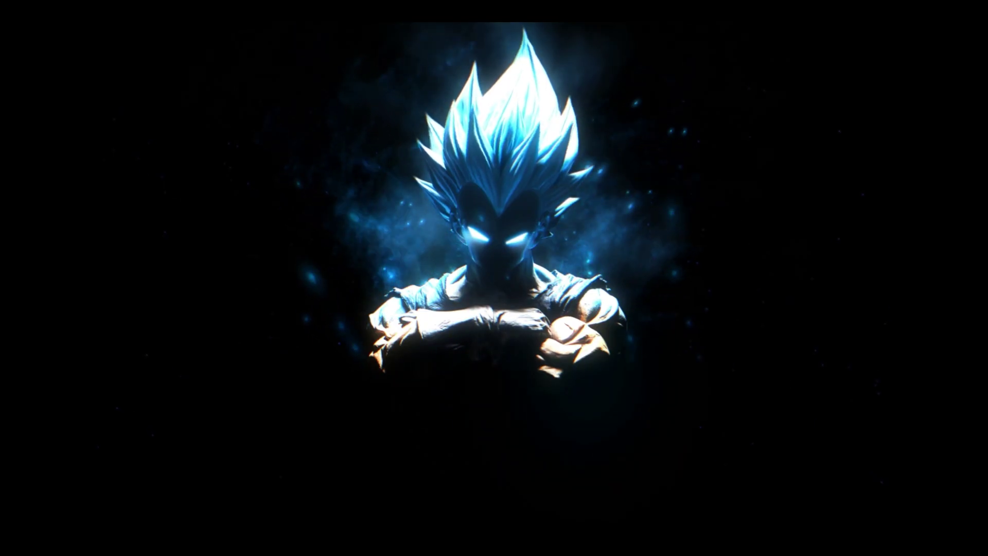
# Use %appdata% to reach AppData\Local\FortniteGame\Saved\Config\WindowsClient
pyautogui.press('super')
pyautogui.click(61, 505)
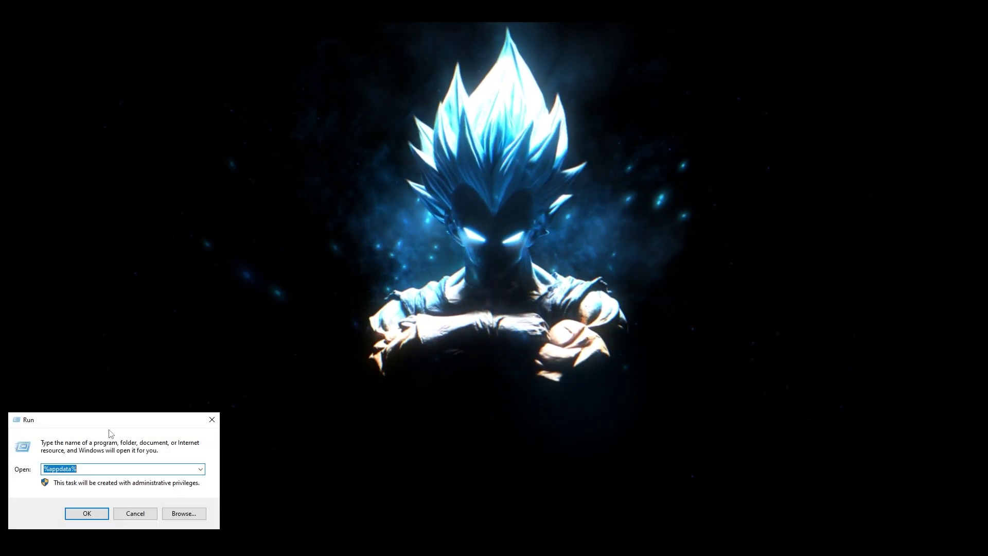
pyautogui.moveTo(103, 419); pyautogui.dragTo(475, 195)
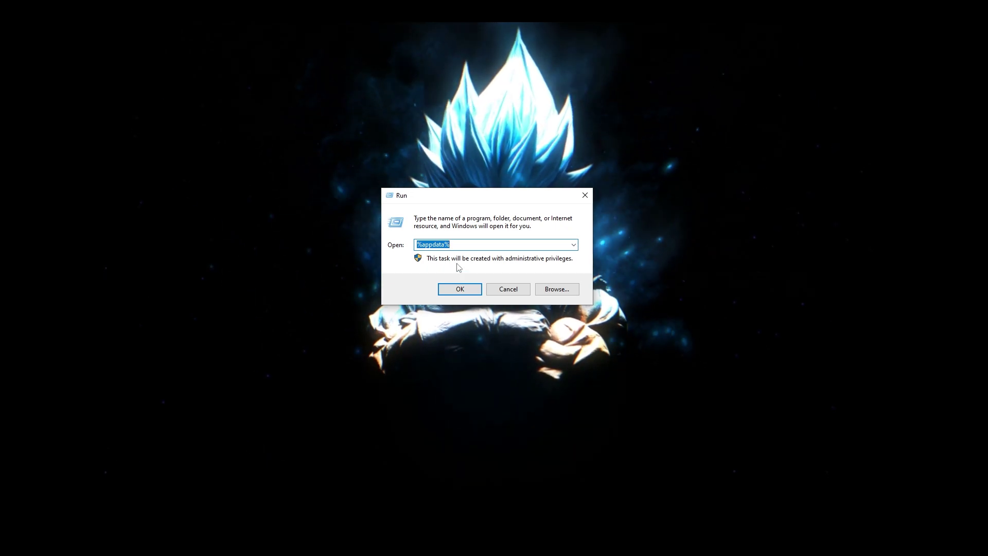
pyautogui.click(459, 289)
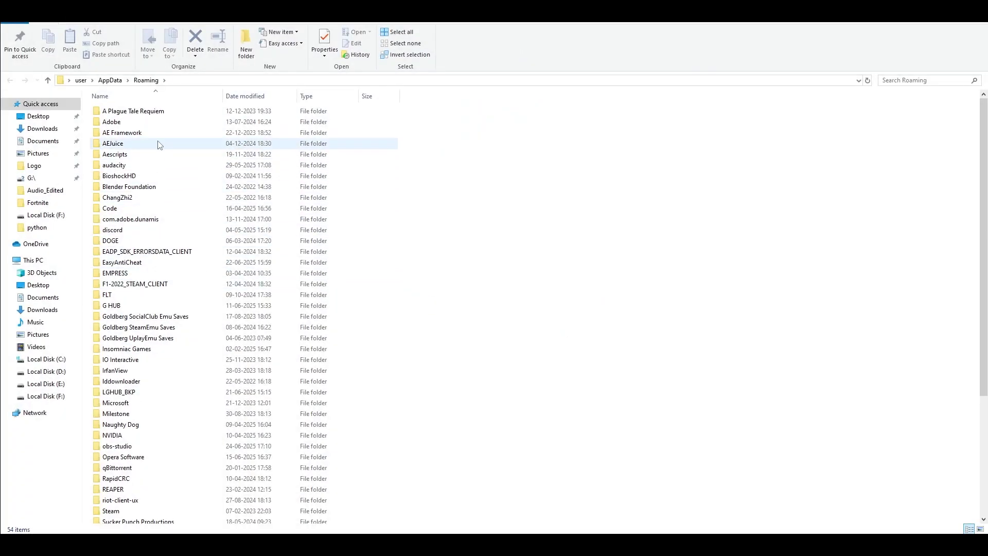
pyautogui.click(109, 80)
pyautogui.doubleClick(111, 106)
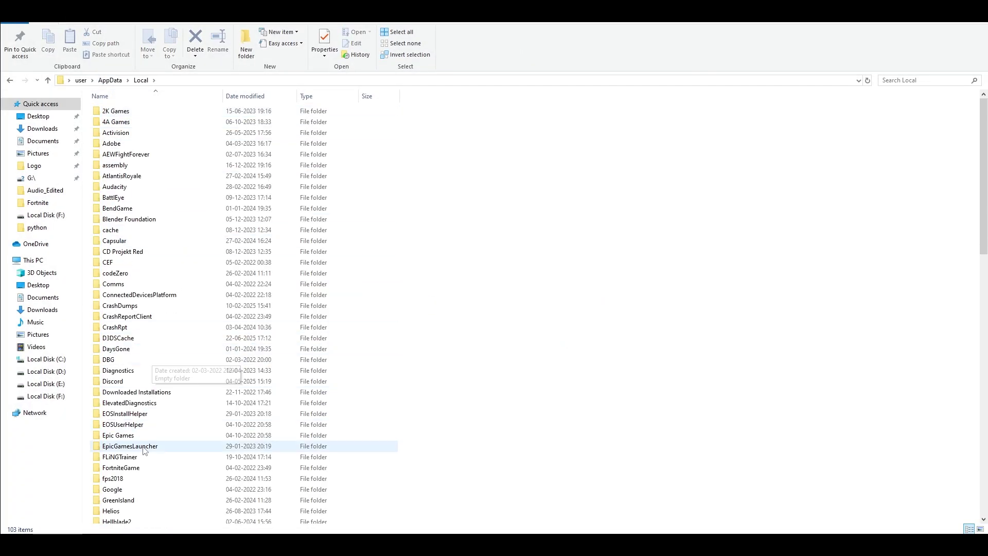
pyautogui.doubleClick(147, 468)
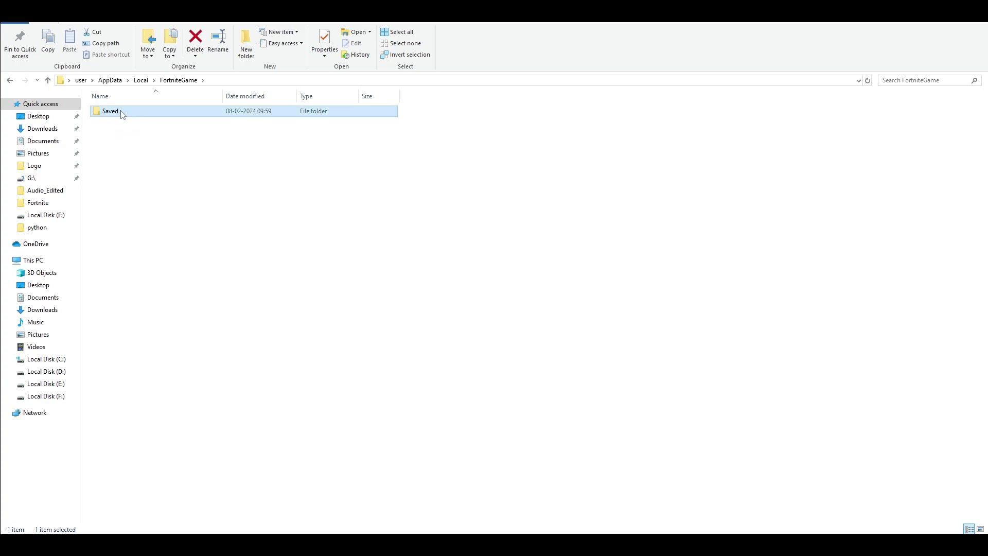
pyautogui.doubleClick(115, 111)
pyautogui.doubleClick(121, 123)
pyautogui.doubleClick(122, 123)
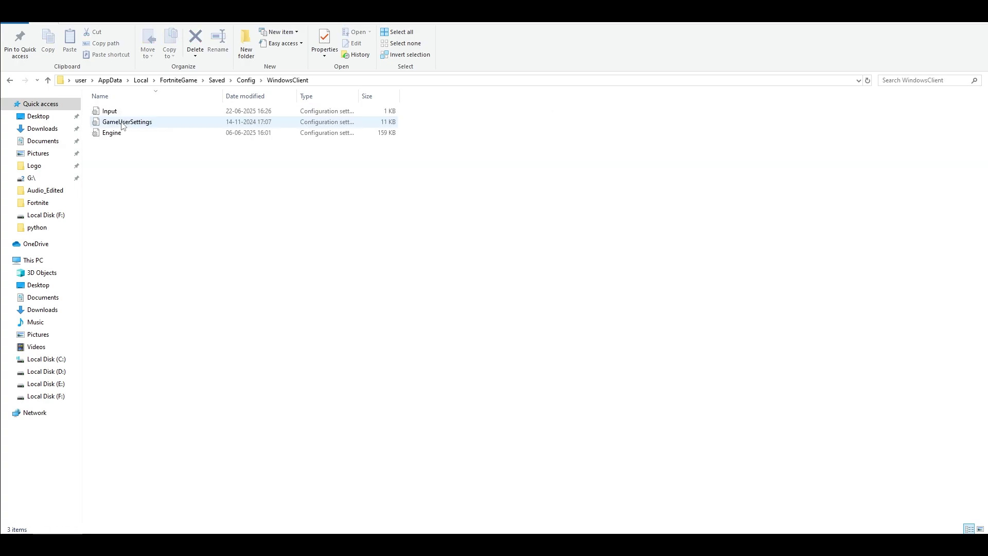
# Clear the Read-only attribute on GameUserSettings in its Properties
pyautogui.click(123, 125)
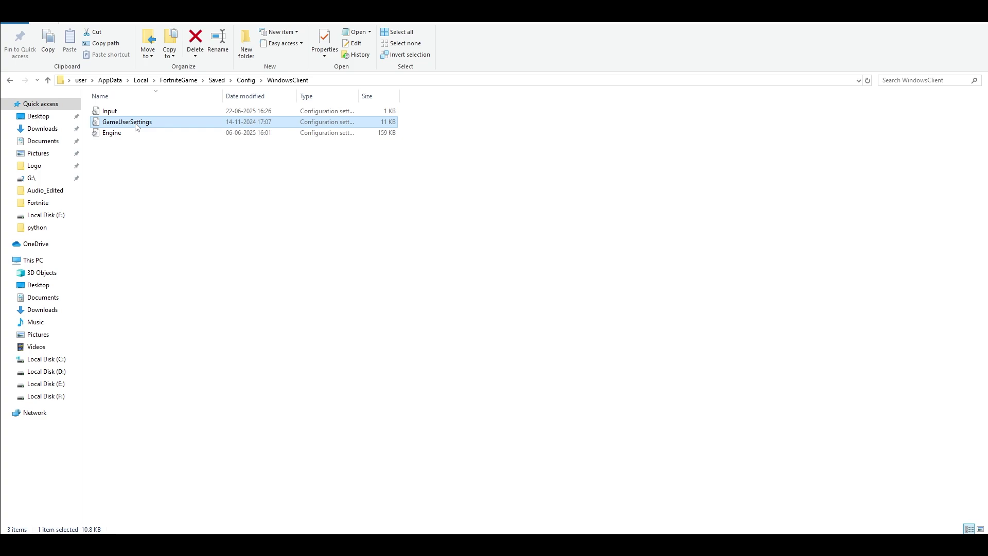
pyautogui.rightClick(137, 126)
pyautogui.click(173, 355)
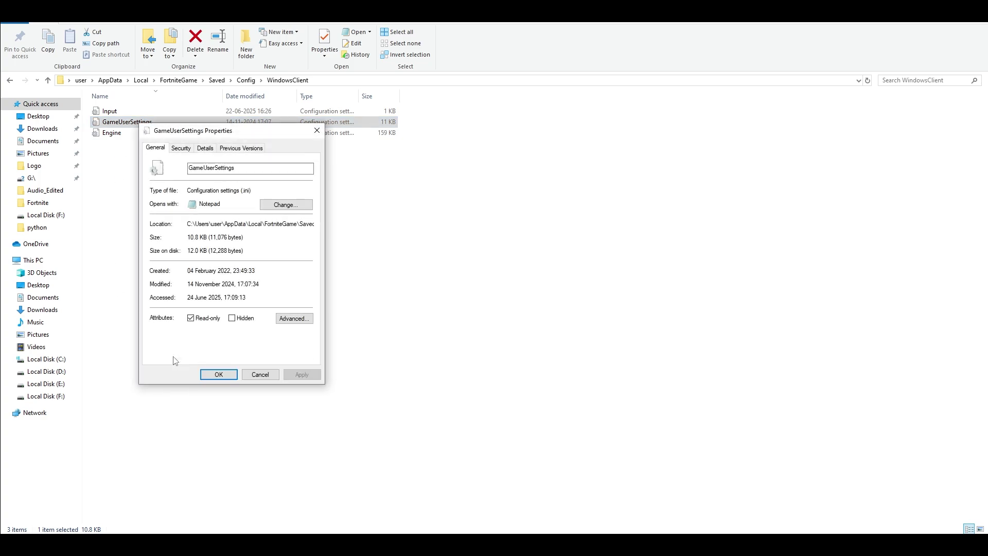
pyautogui.click(190, 320)
pyautogui.click(219, 374)
# Open GameUserSettings in a maximized Notepad window
pyautogui.doubleClick(119, 127)
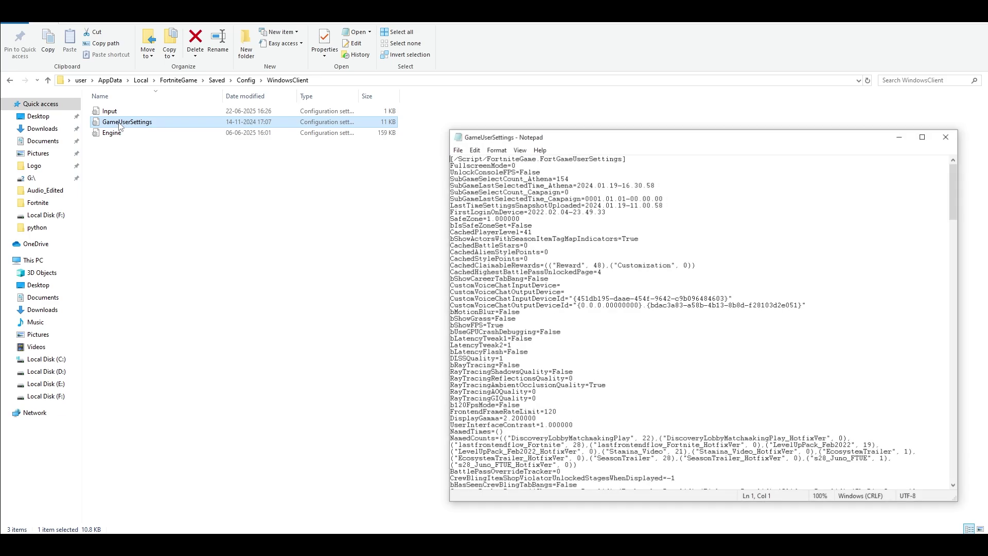
pyautogui.click(924, 136)
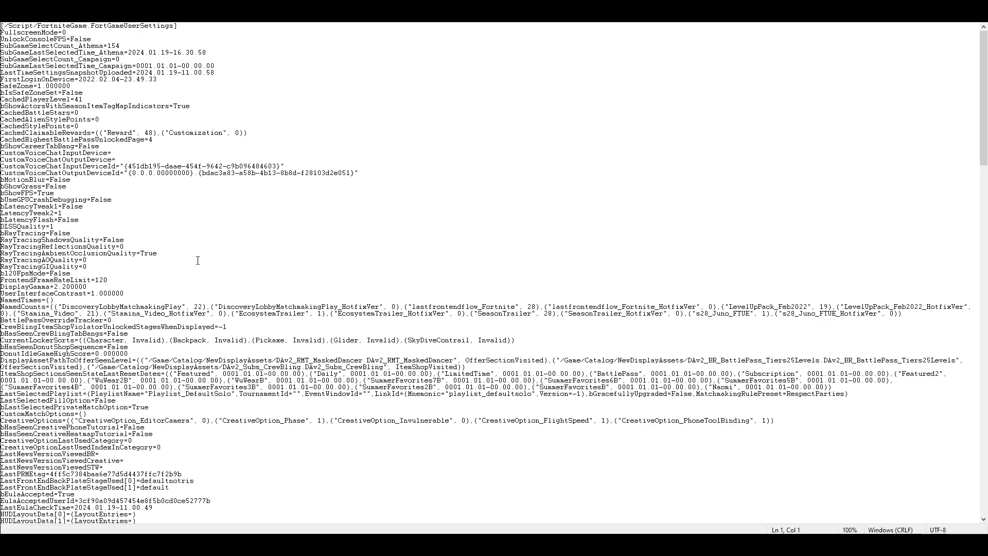
pyautogui.click(102, 240)
pyautogui.scroll(11, 103, 239)
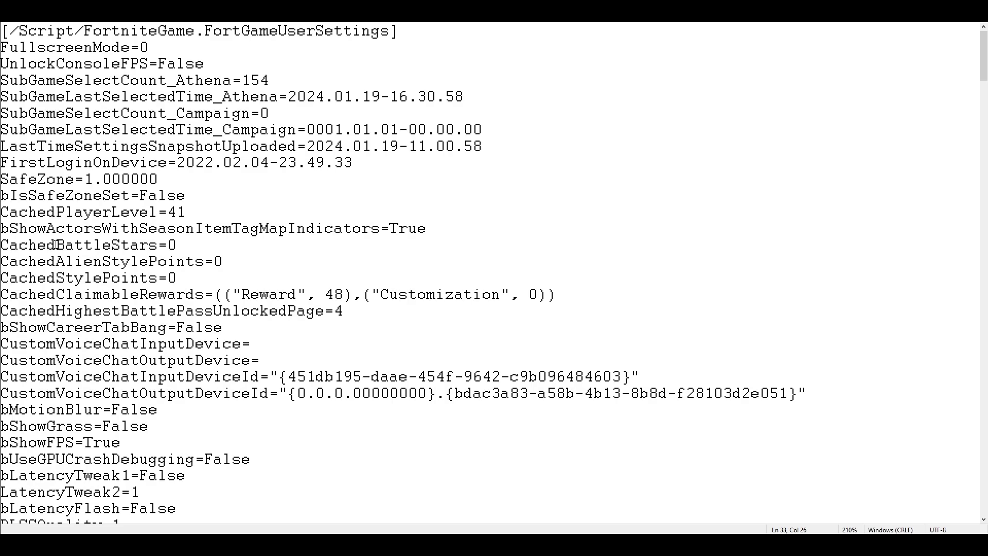
# Search upward for 'Fullscreen' and change FullscreenMode=0 to 1
pyautogui.hotkey('ctrl', 'f')
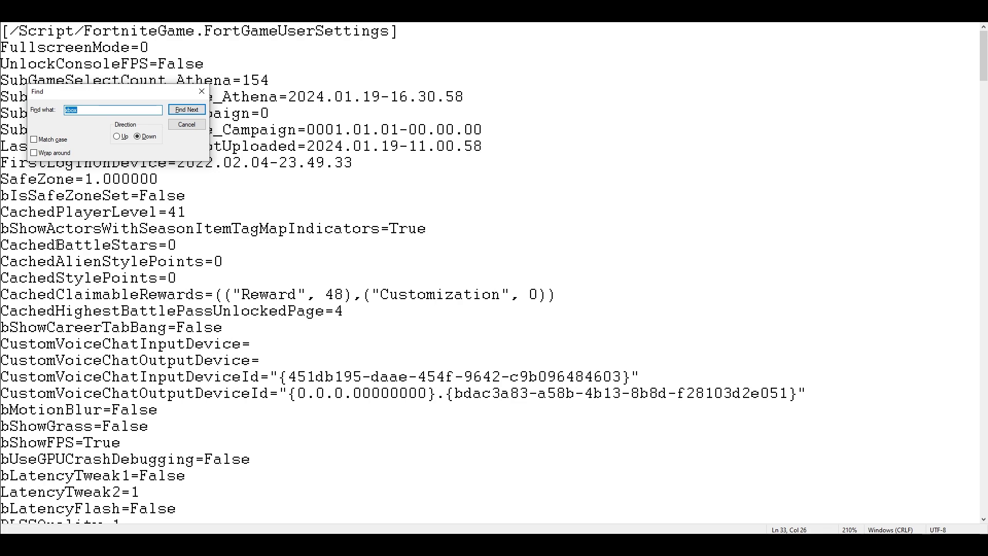
pyautogui.write('Fu')
pyautogui.press('Return')
pyautogui.press('Return')
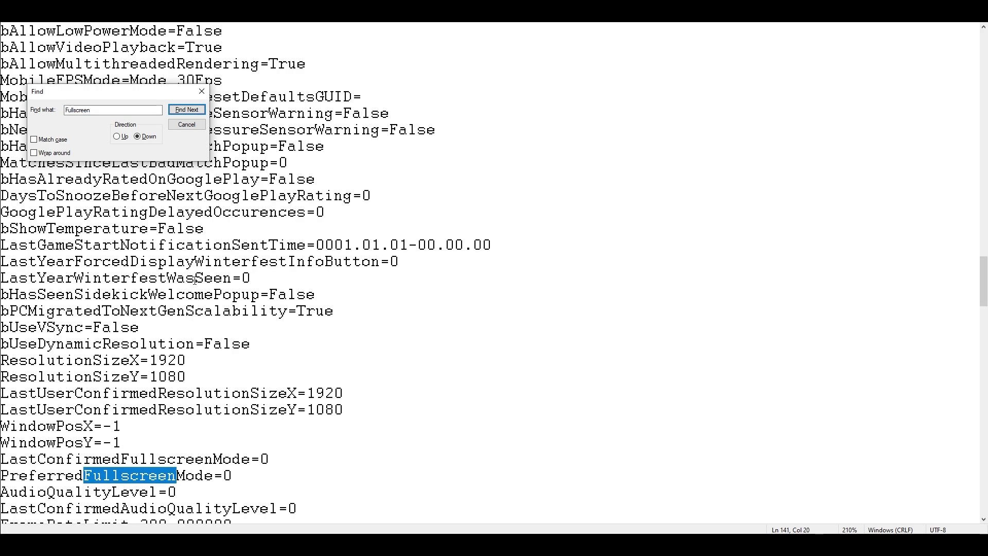
pyautogui.click(117, 136)
pyautogui.click(186, 110)
pyautogui.click(186, 110)
pyautogui.moveTo(1, 31); pyautogui.dragTo(144, 31)
pyautogui.click(146, 31)
pyautogui.doubleClick(144, 30)
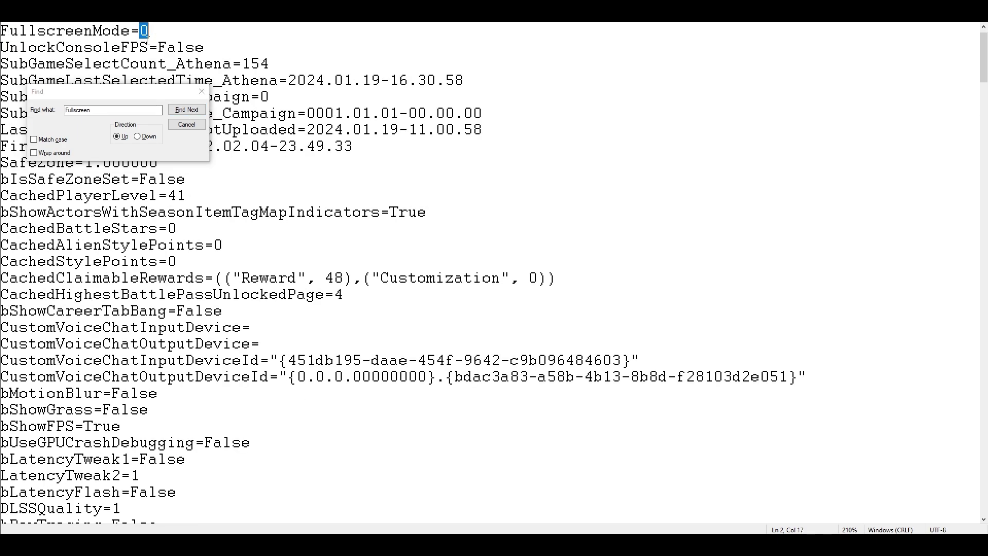
pyautogui.write('1')
# Review bShowGrass and the ScalabilityGroups ResolutionQuality setting, then save and close Notepad
pyautogui.moveTo(153, 91); pyautogui.dragTo(555, 85)
pyautogui.scroll(1, 244, 310)
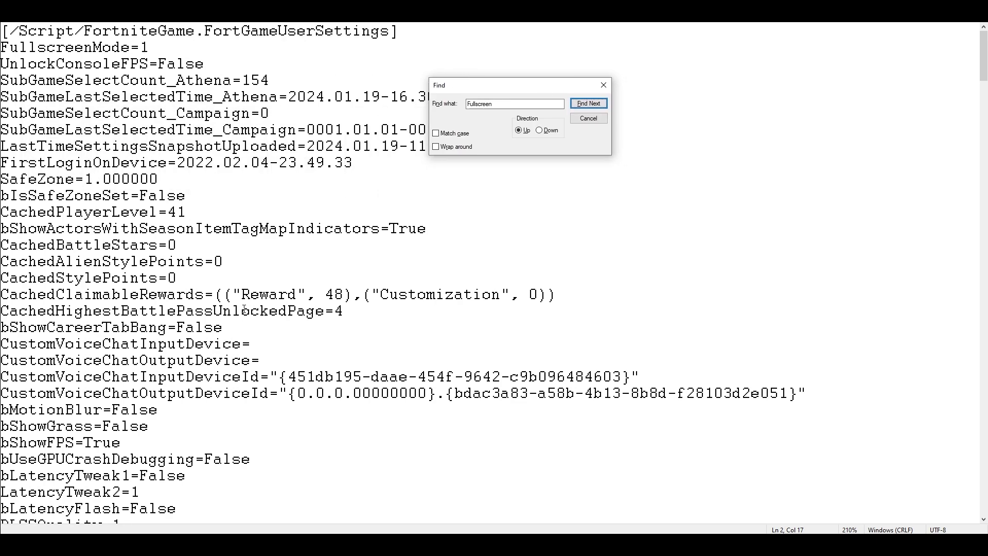
pyautogui.scroll(-2, 244, 310)
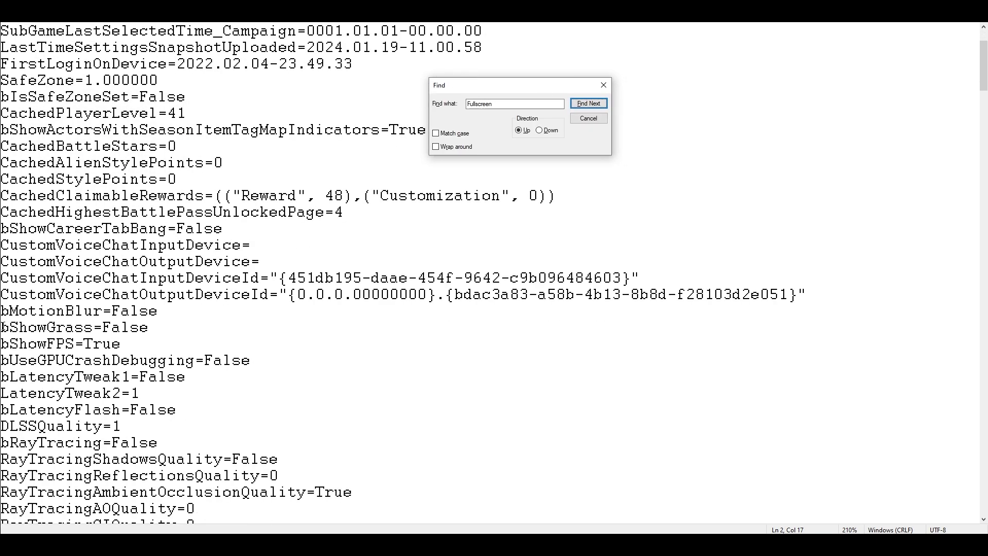
pyautogui.moveTo(2, 327); pyautogui.dragTo(156, 328)
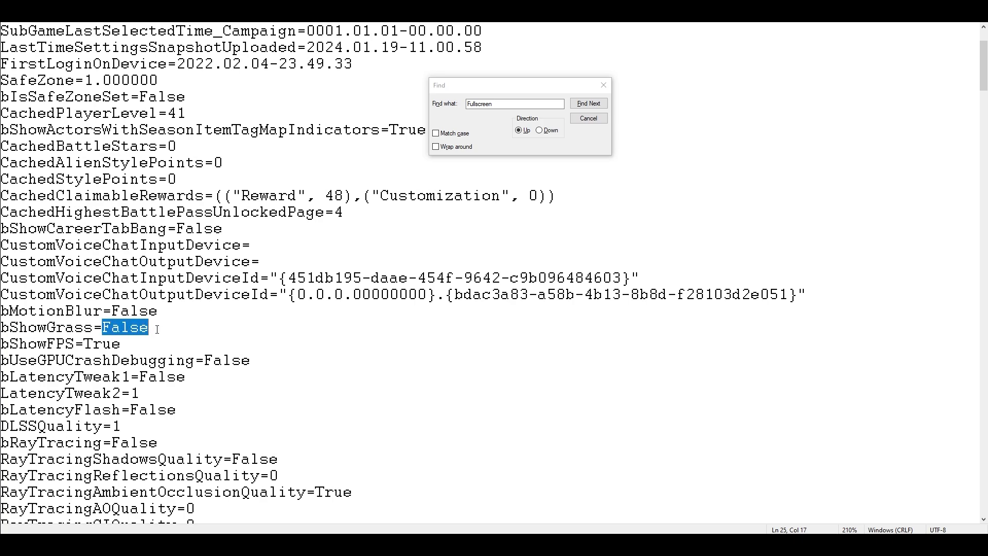
pyautogui.scroll(-20, 155, 337)
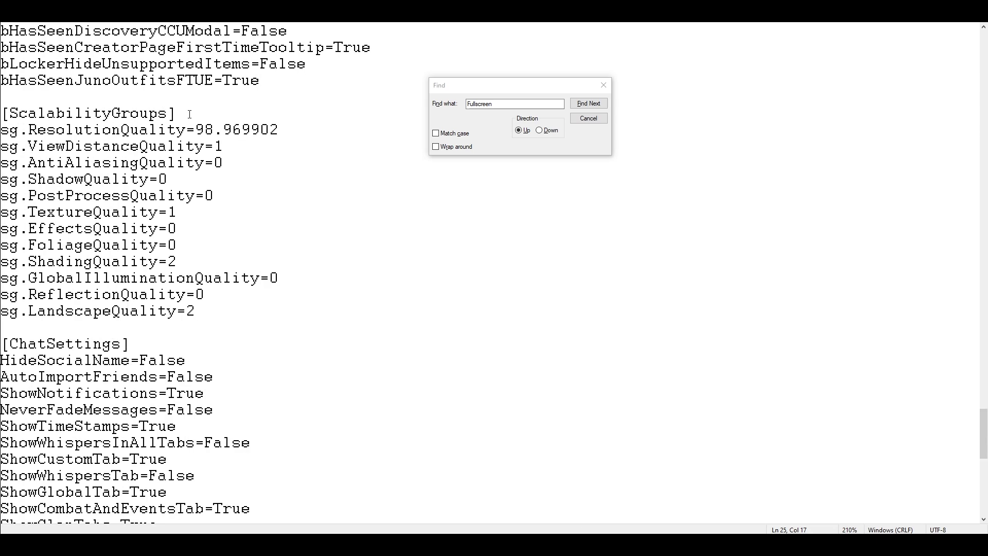
pyautogui.moveTo(190, 114); pyautogui.dragTo(3, 113)
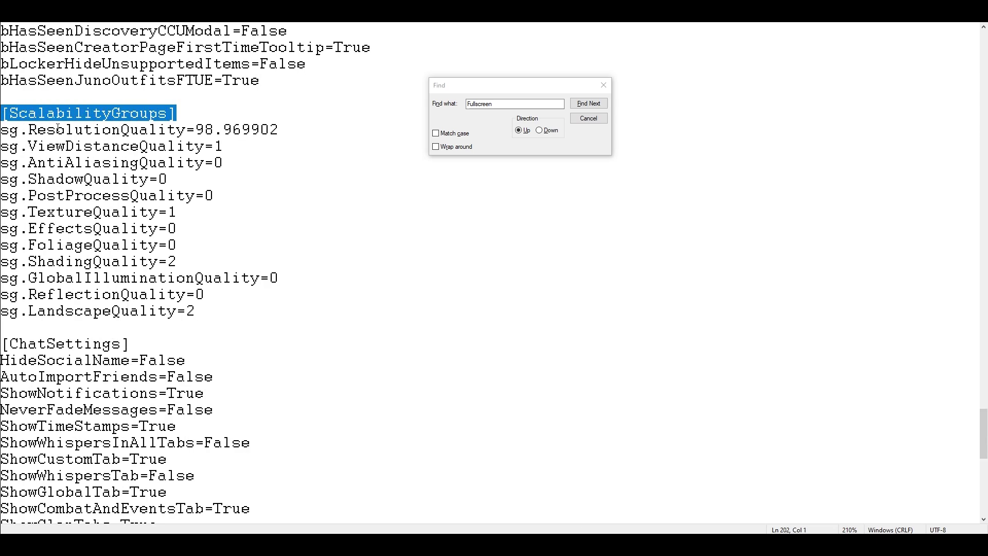
pyautogui.doubleClick(32, 132)
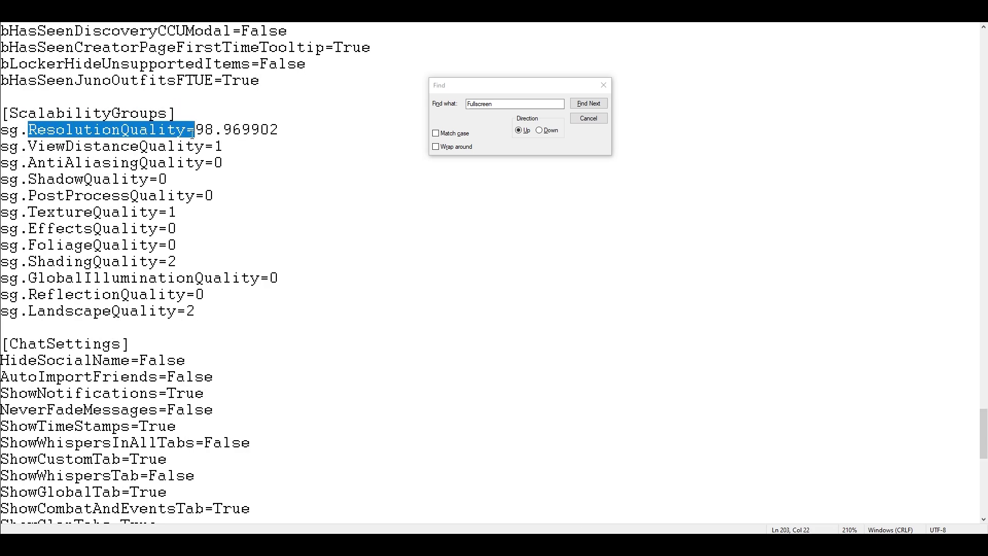
pyautogui.moveTo(205, 130); pyautogui.dragTo(272, 130)
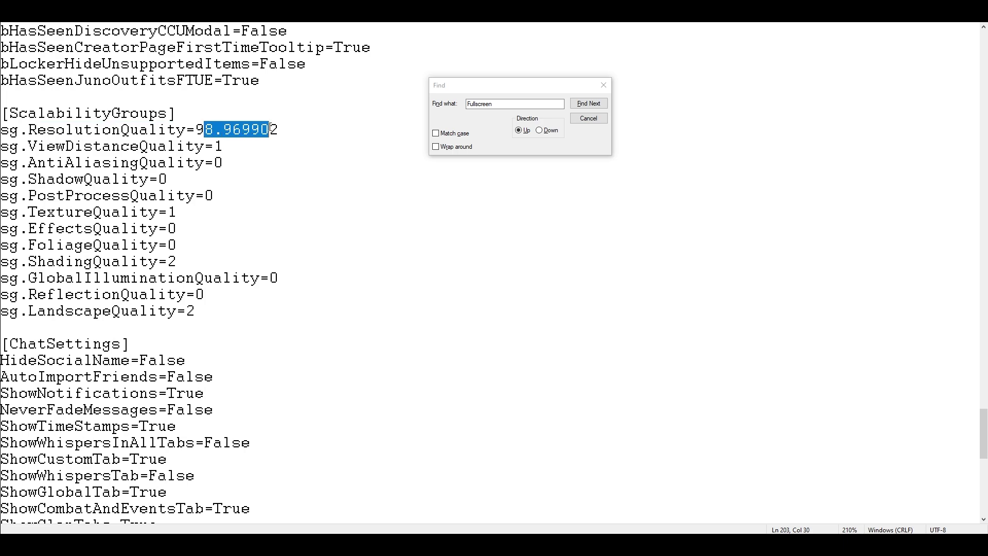
pyautogui.click(277, 184)
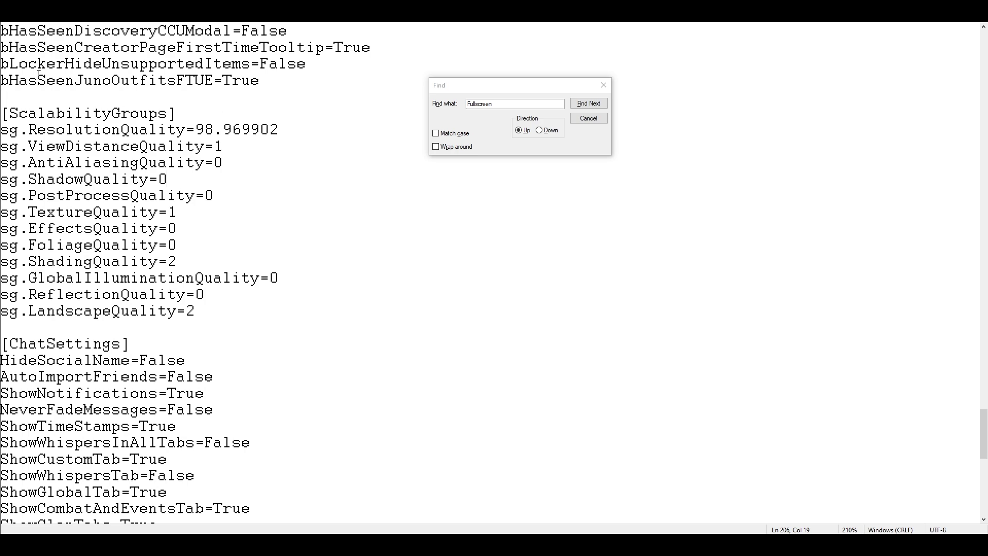
pyautogui.click(9, 20)
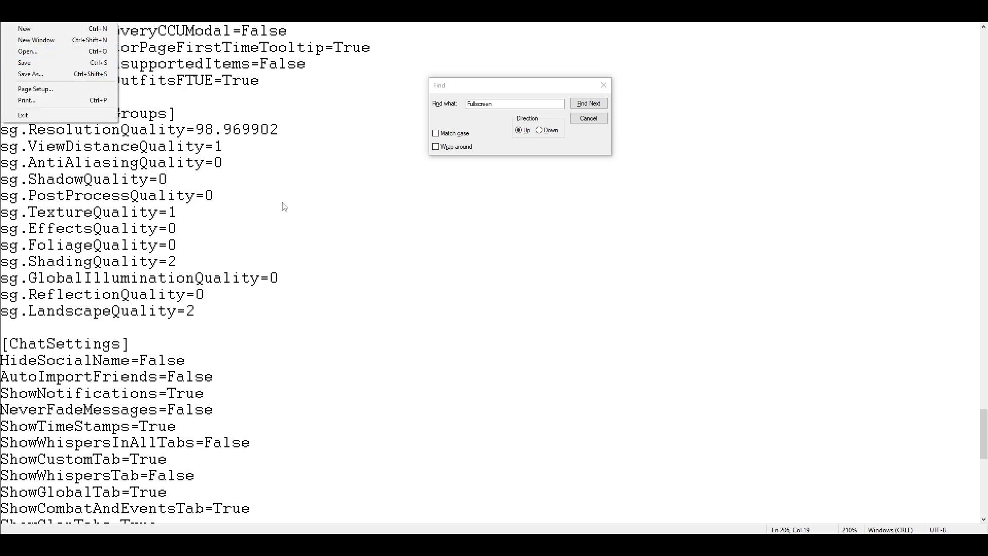
pyautogui.hotkey('alt', 'F4')
# Make GameUserSettings read-only again in its Properties
pyautogui.rightClick(147, 122)
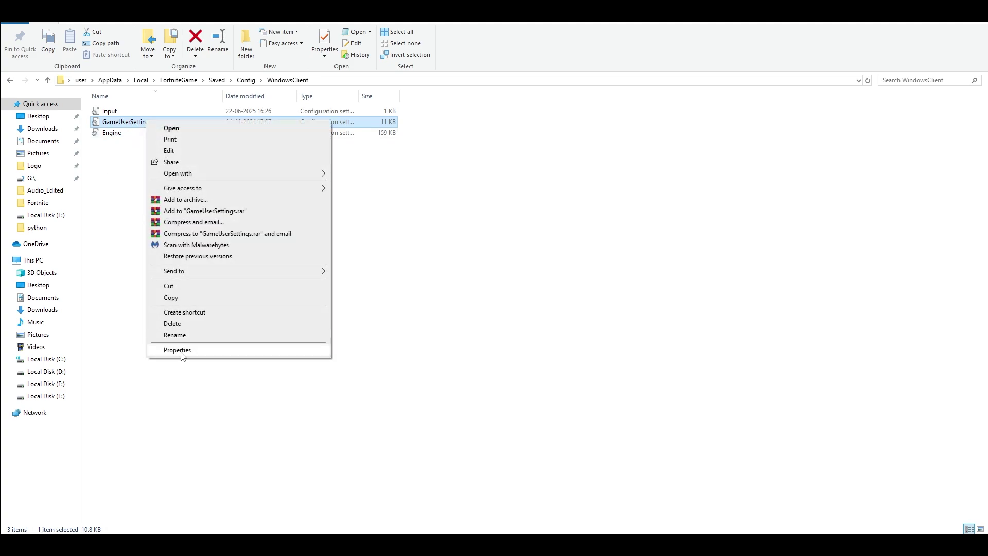
pyautogui.click(220, 347)
pyautogui.click(202, 315)
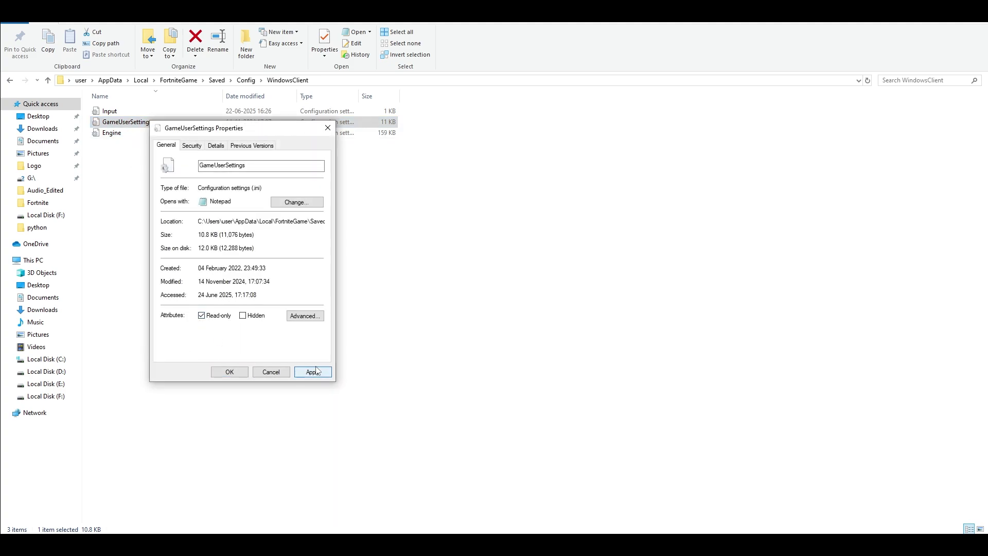
pyautogui.click(233, 373)
pyautogui.moveTo(406, 227); pyautogui.dragTo(528, 361)
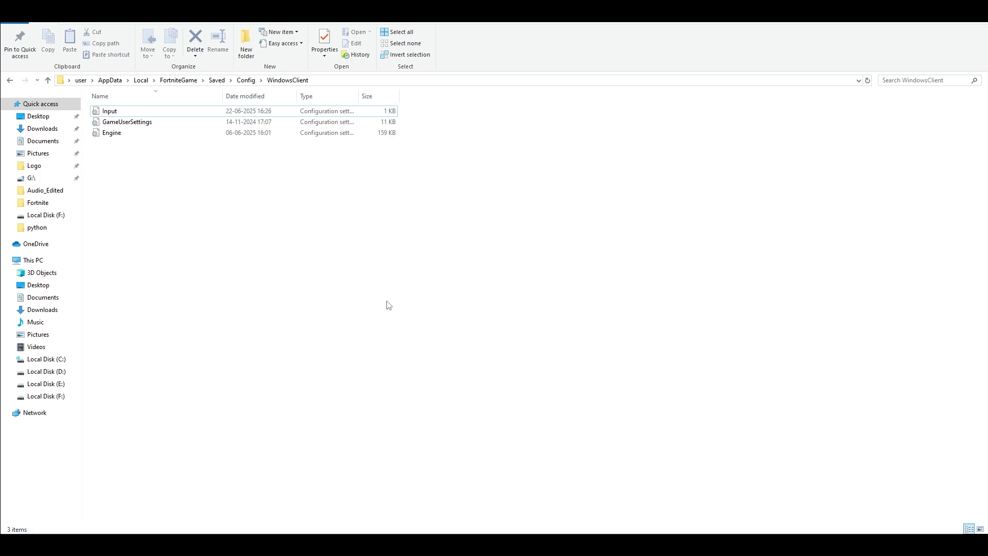
# In FortniteGame\Saved, select FortniteGame_PCD3D_SM6.upipelinecache and permanently delete it
pyautogui.press('BackSpace')
pyautogui.press('BackSpace')
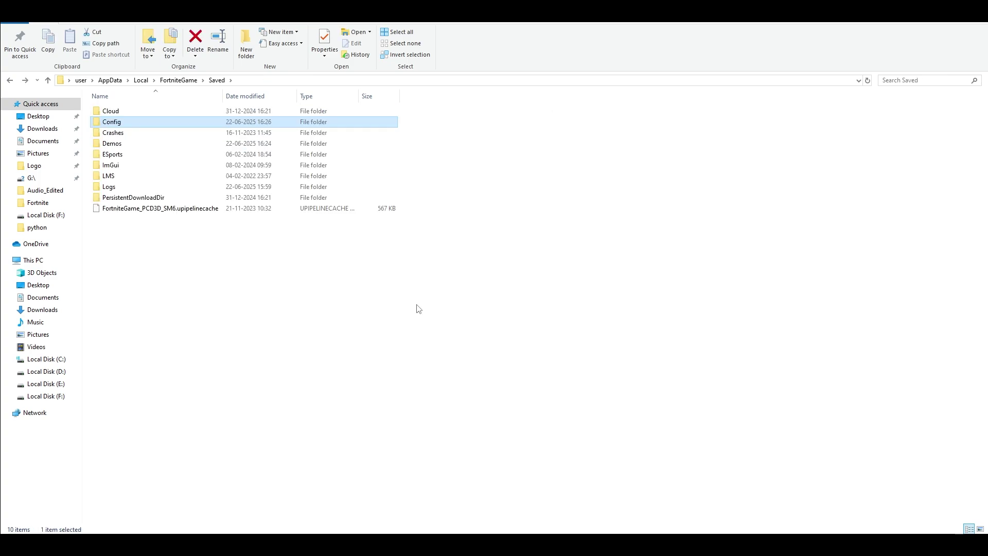
pyautogui.press('End')
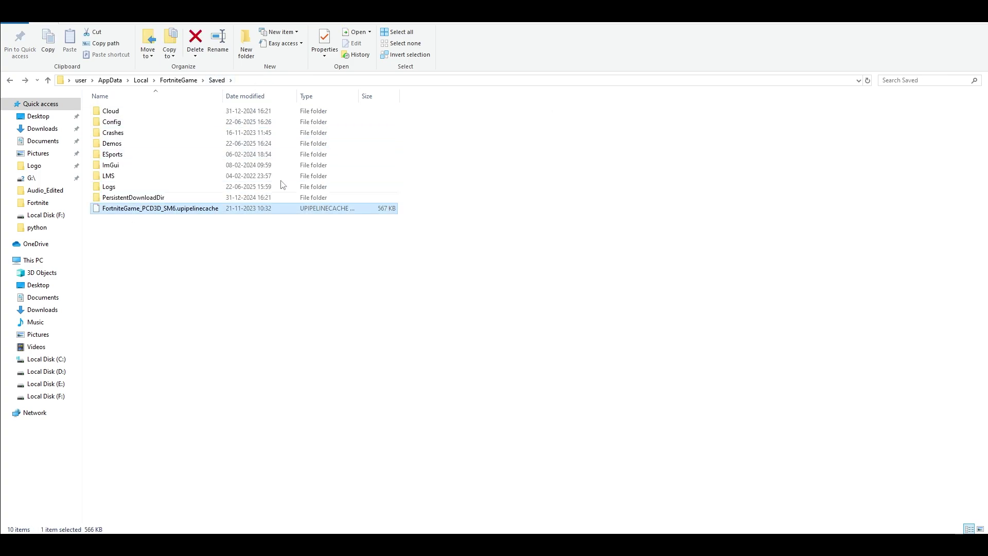
pyautogui.doubleClick(359, 96)
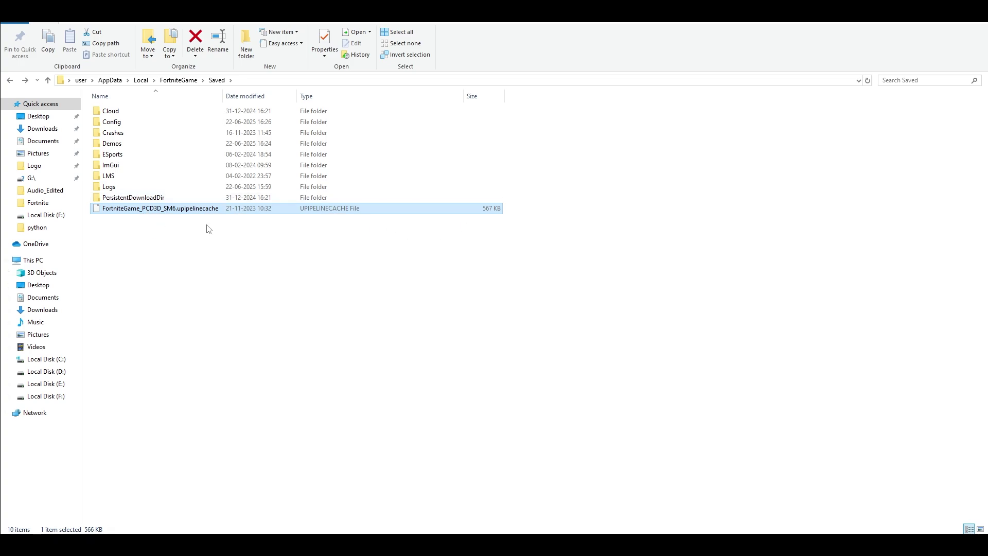
pyautogui.click(195, 56)
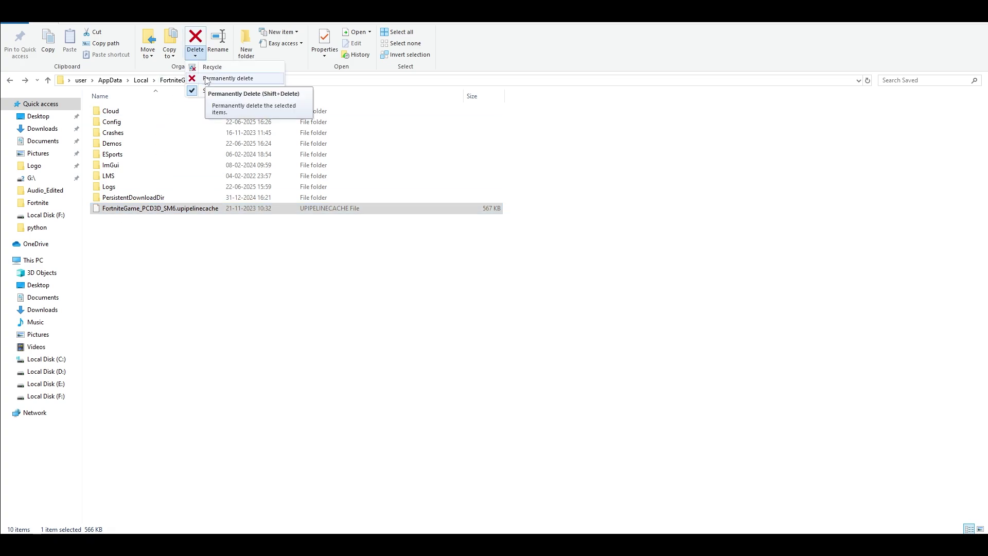
pyautogui.click(206, 79)
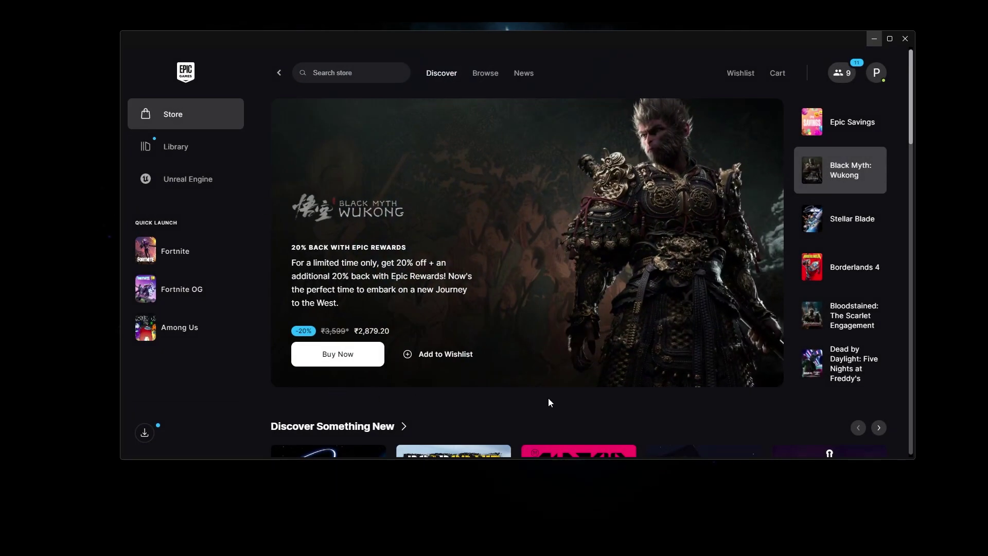
# Enable Fortnite's extra arguments -limitclientticks -nosplash -useallavaliablecores -lanplay in launcher Settings, then return to Store
pyautogui.click(873, 75)
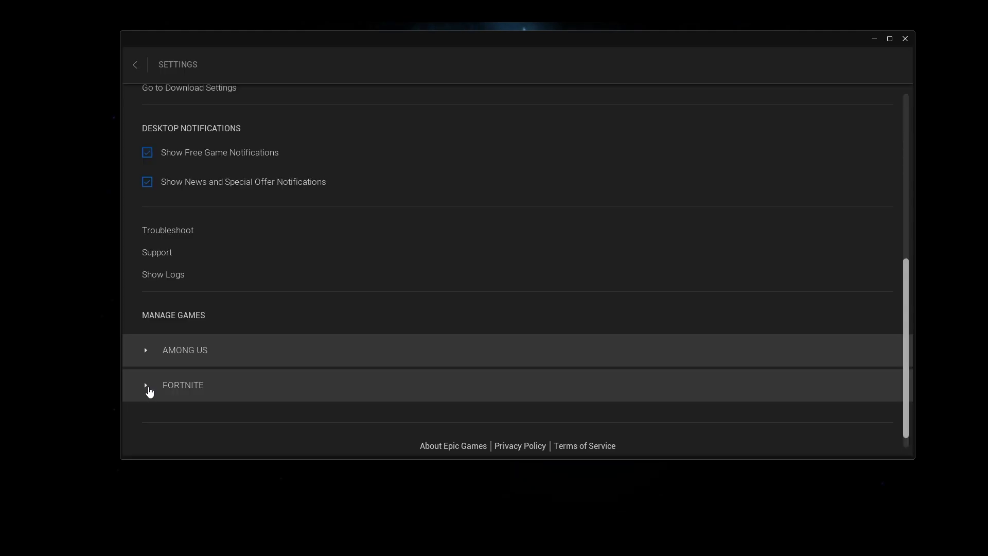
pyautogui.click(146, 387)
pyautogui.scroll(-1, 167, 412)
pyautogui.click(169, 397)
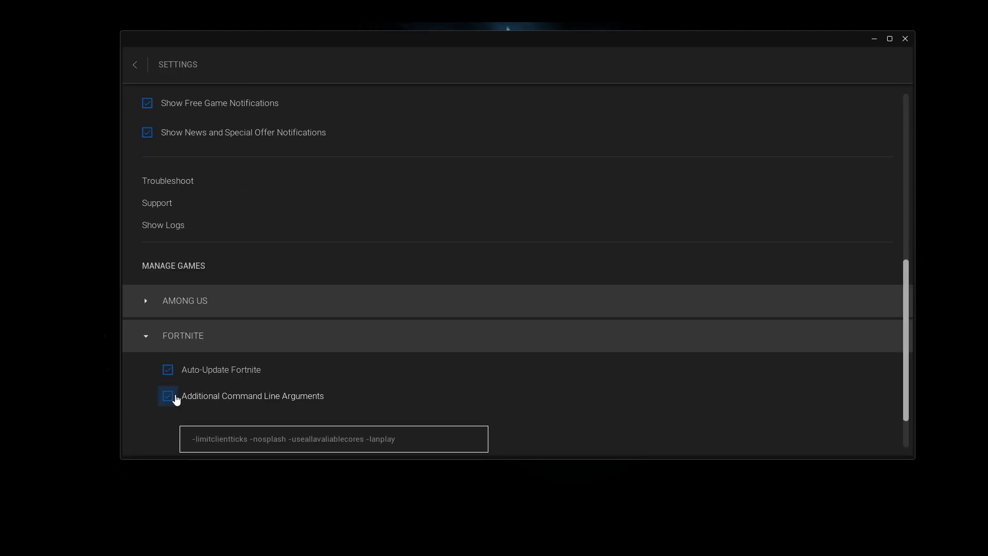
pyautogui.scroll(-1, 310, 409)
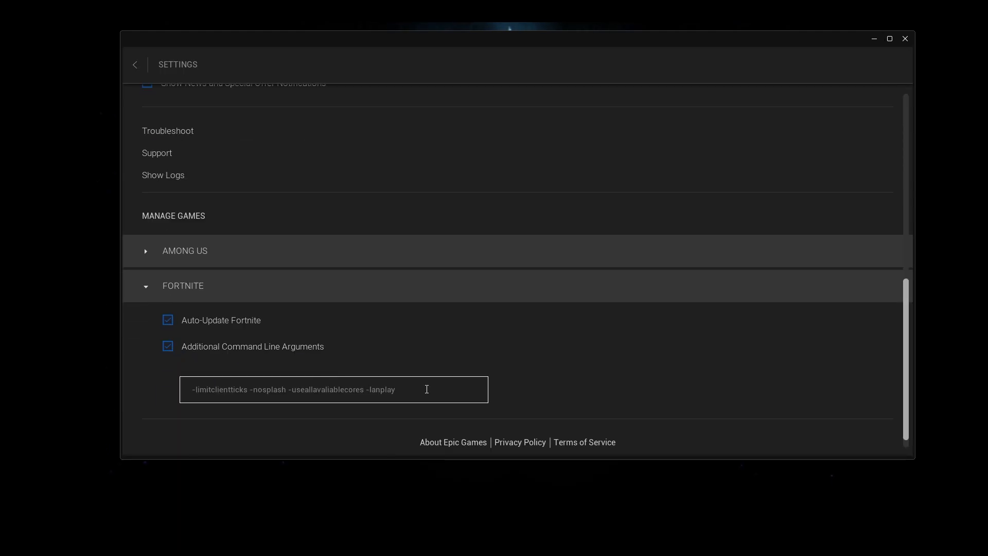
pyautogui.moveTo(399, 390); pyautogui.dragTo(186, 393)
pyautogui.click(152, 403)
pyautogui.moveTo(404, 400); pyautogui.dragTo(150, 398)
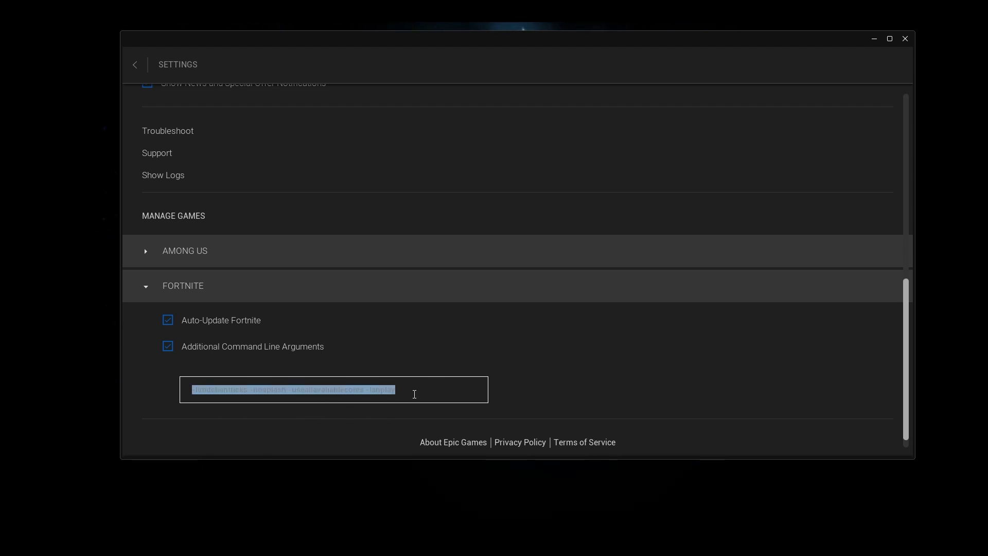
pyautogui.click(423, 394)
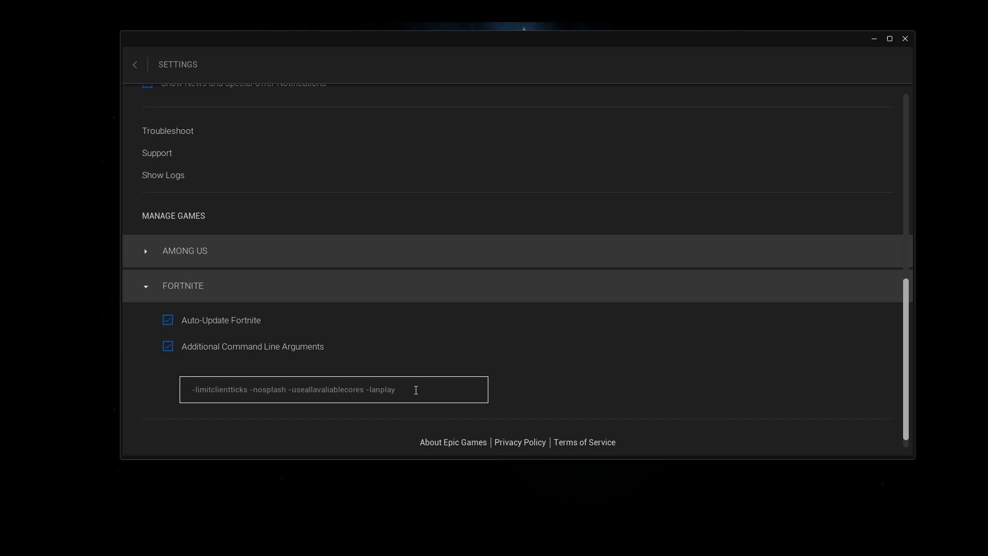
pyautogui.press('Escape')
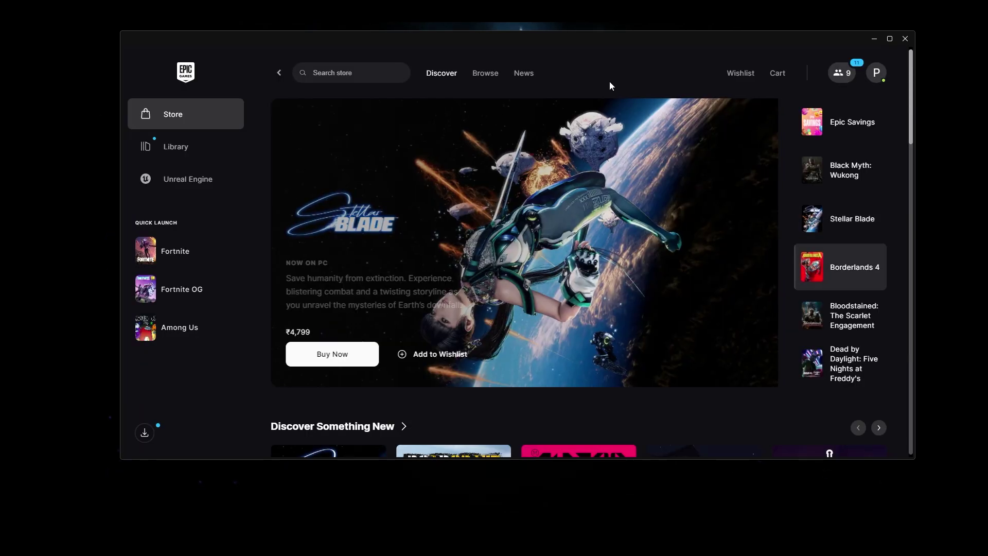
# Open Fortnite's Options from its '...' menu on the Library card
pyautogui.click(188, 150)
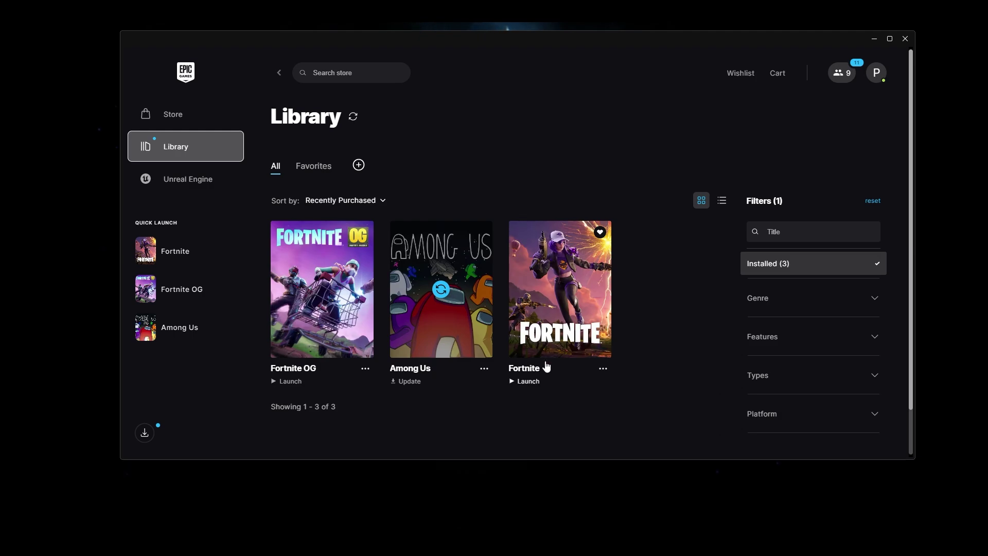
pyautogui.click(602, 369)
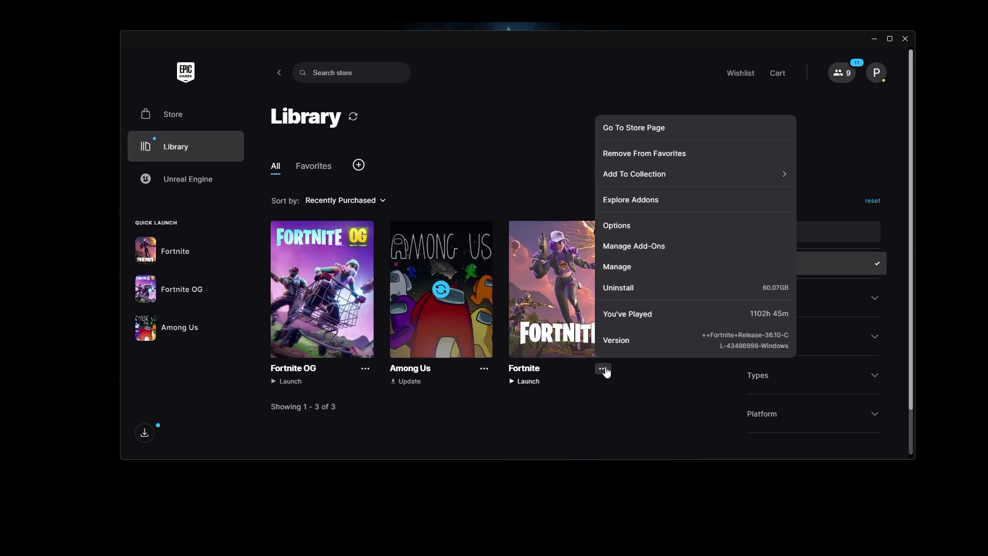
pyautogui.click(615, 226)
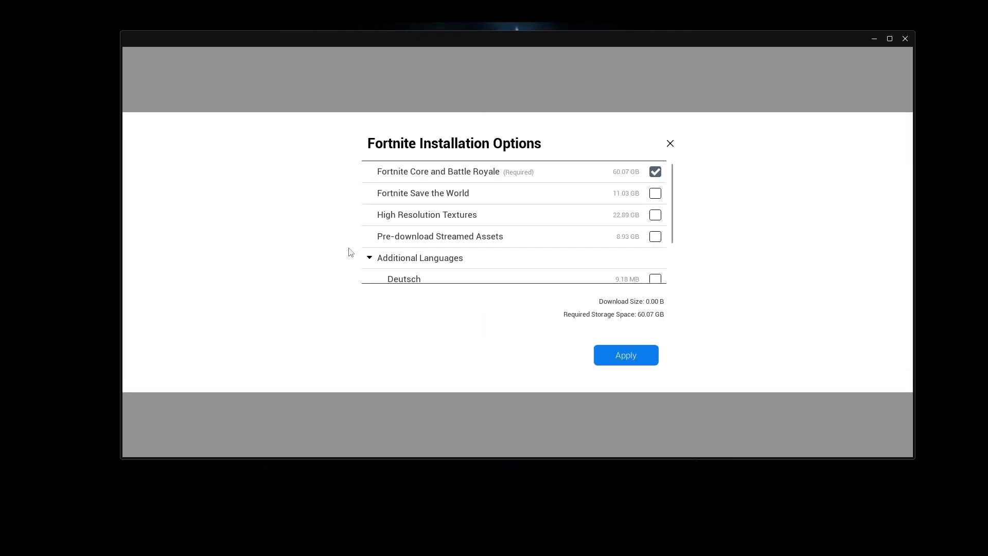
# Search 'game' from the desktop and reach the Graphics settings page
pyautogui.moveTo(472, 220)
pyautogui.press('super+d')
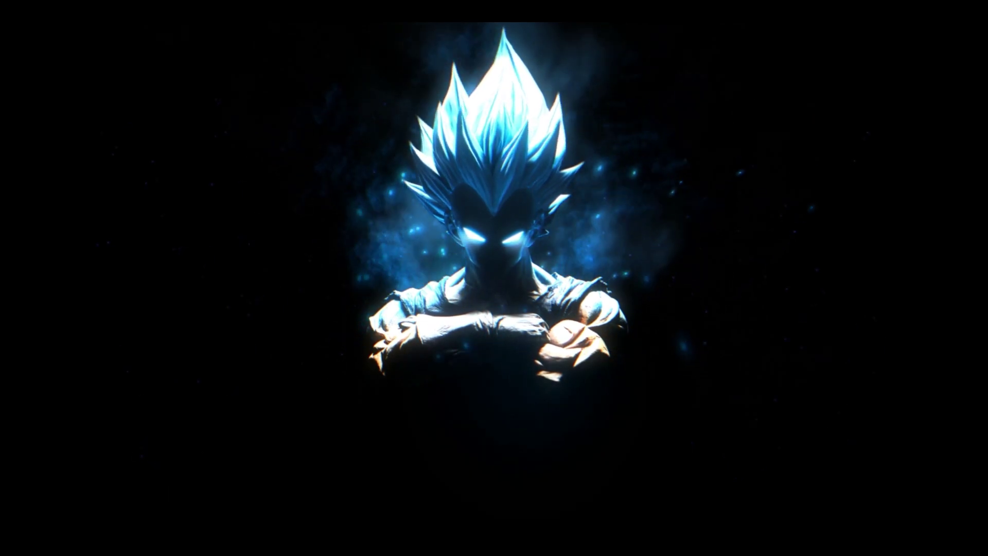
pyautogui.press('super')
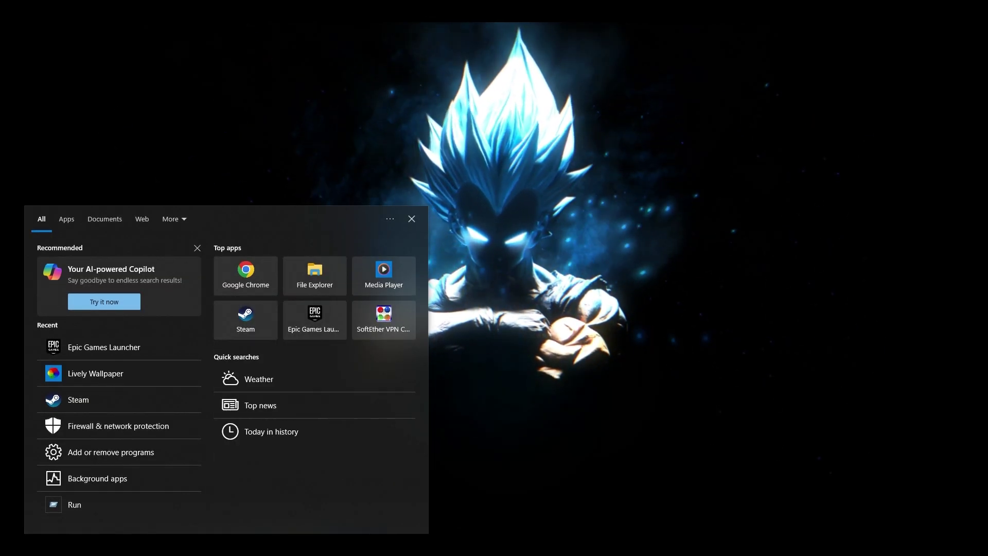
pyautogui.write('game')
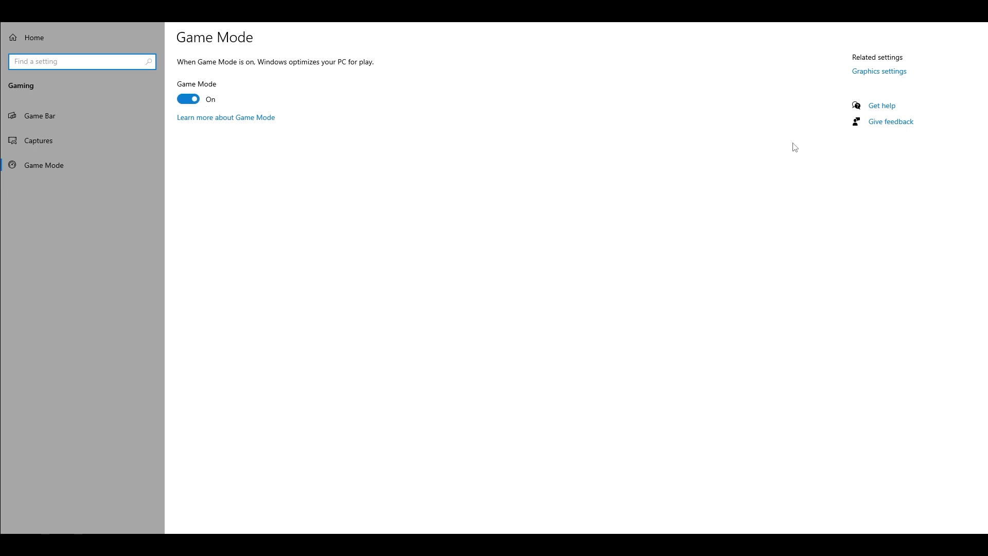
pyautogui.click(869, 72)
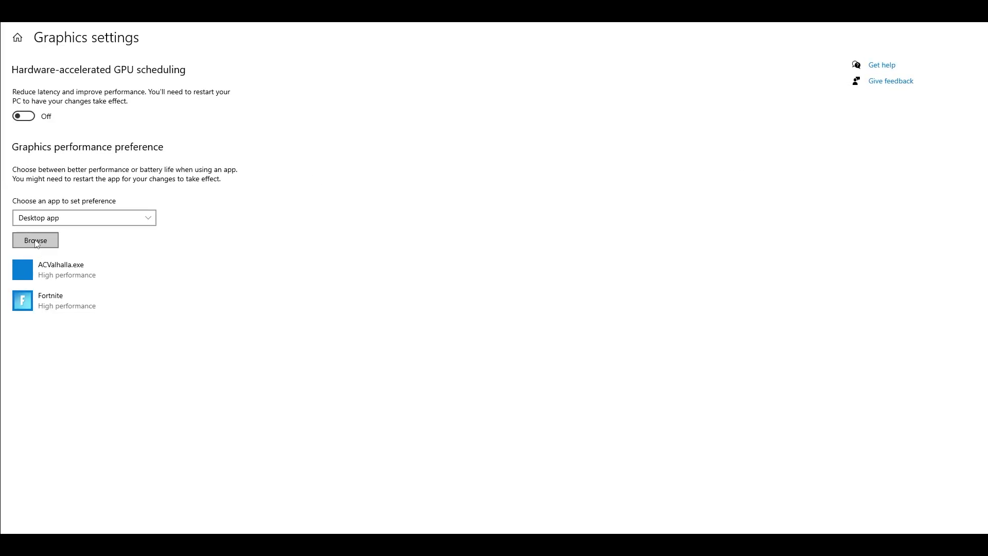
# Add FortniteClient-Win64-Shipping to the app list and save it as High performance
pyautogui.click(54, 239)
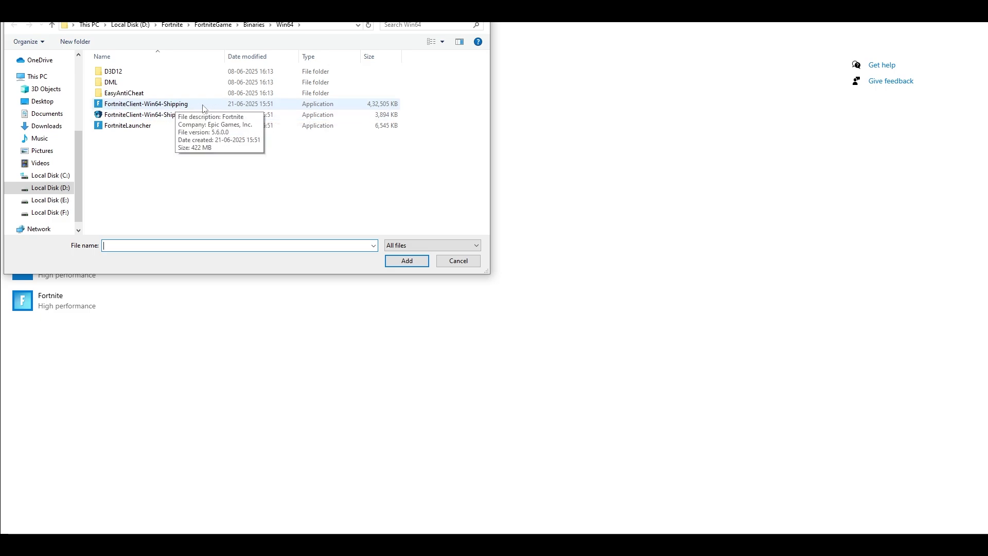
pyautogui.doubleClick(383, 104)
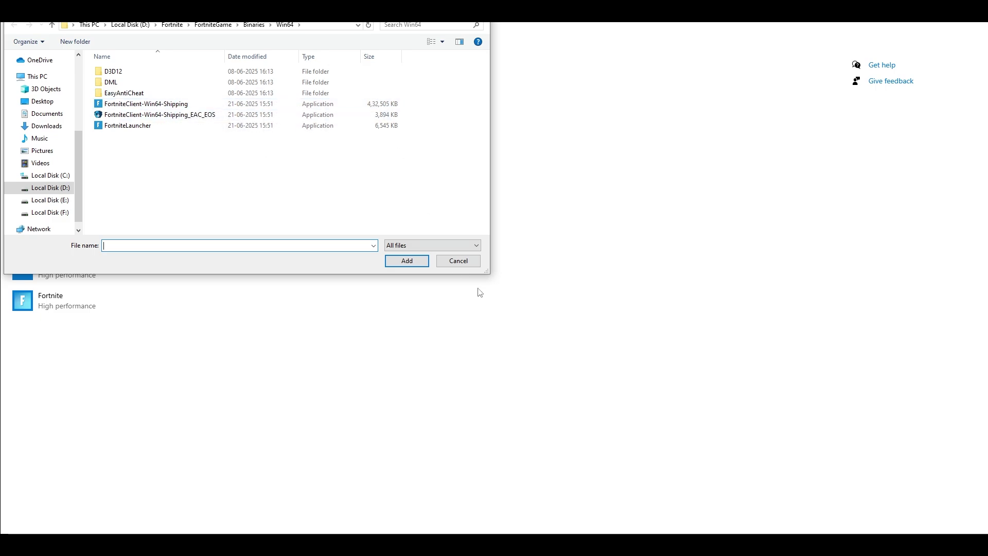
pyautogui.click(68, 302)
pyautogui.click(158, 352)
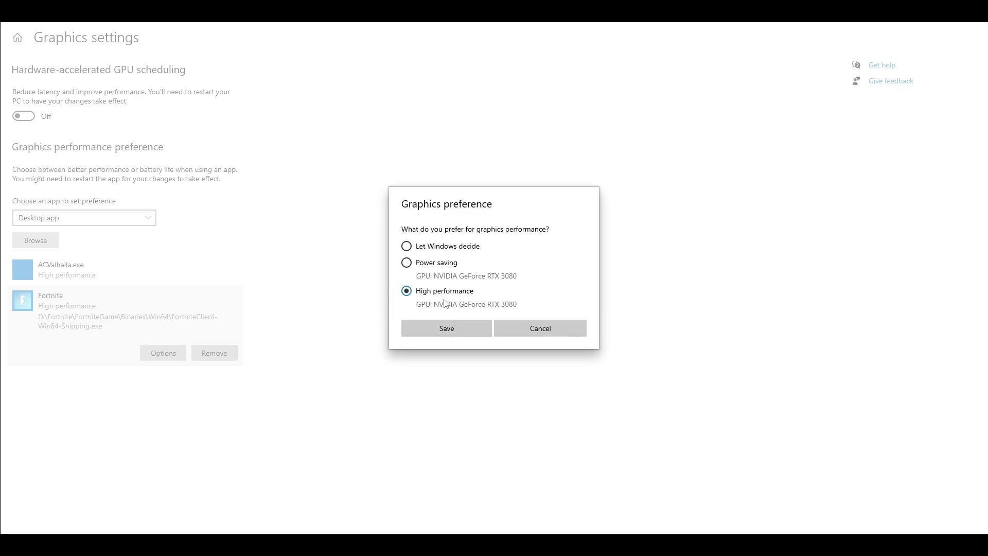
pyautogui.click(445, 329)
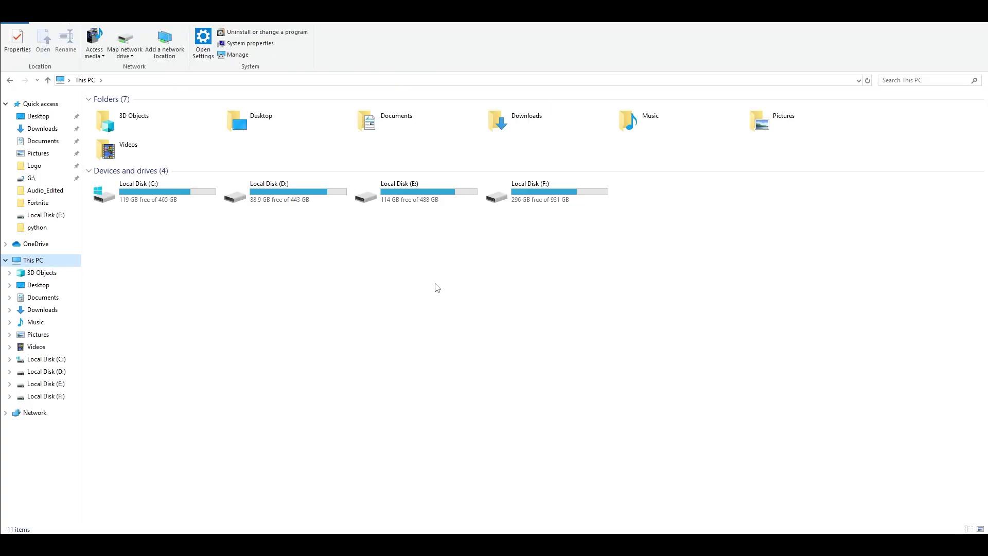
# Check free space on Local Disk D: (88.9 GB of 443 GB) and F: (296 GB of 931 GB)
pyautogui.click(307, 204)
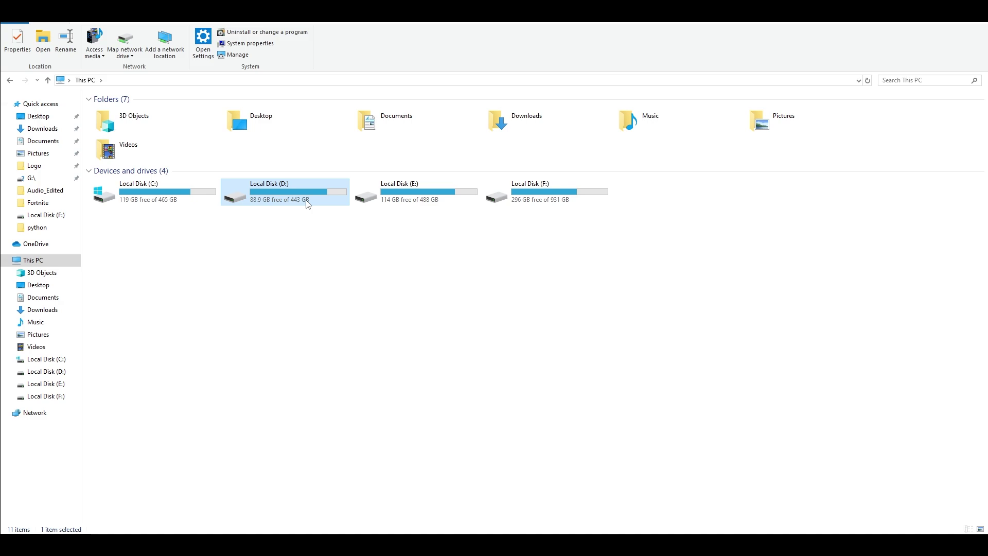
pyautogui.click(268, 240)
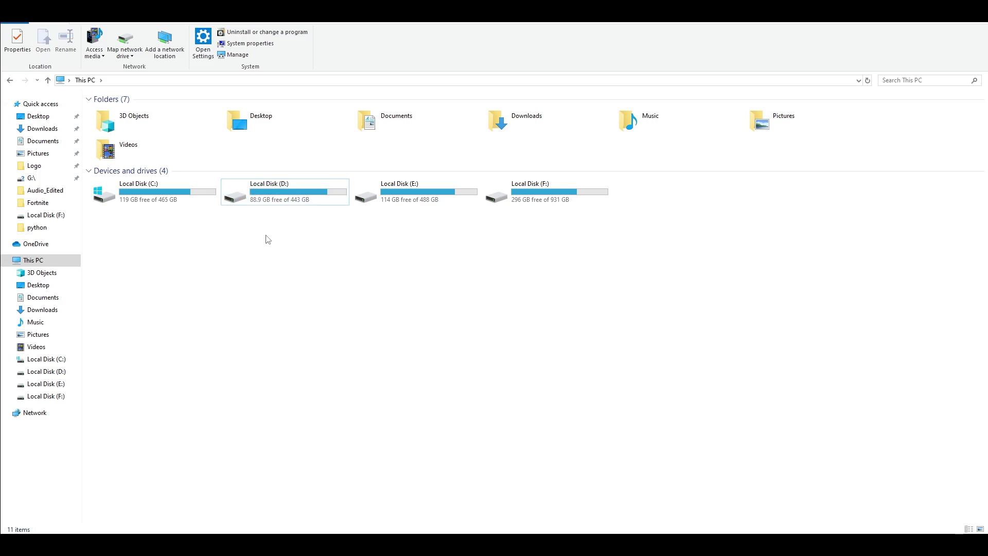
pyautogui.click(276, 198)
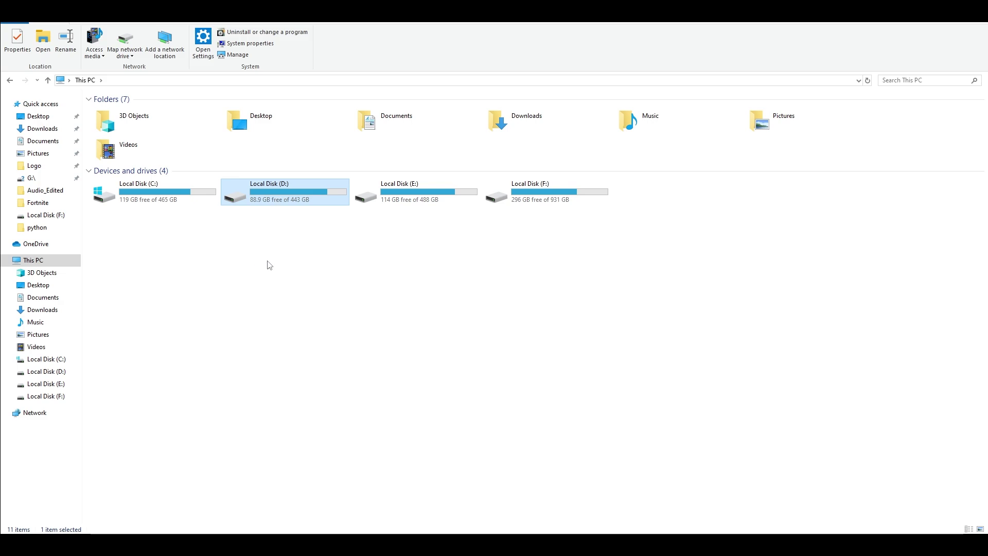
pyautogui.moveTo(278, 201)
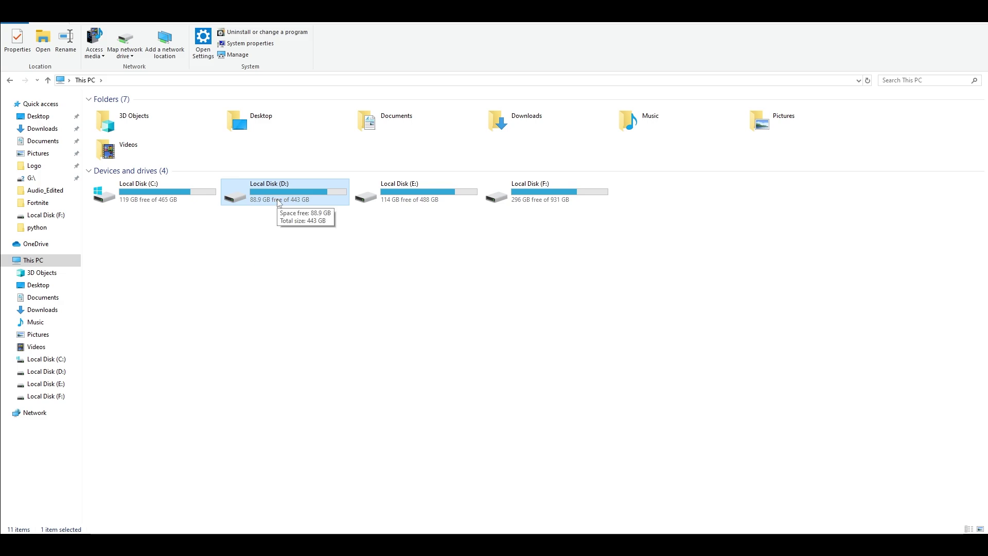
pyautogui.click(540, 202)
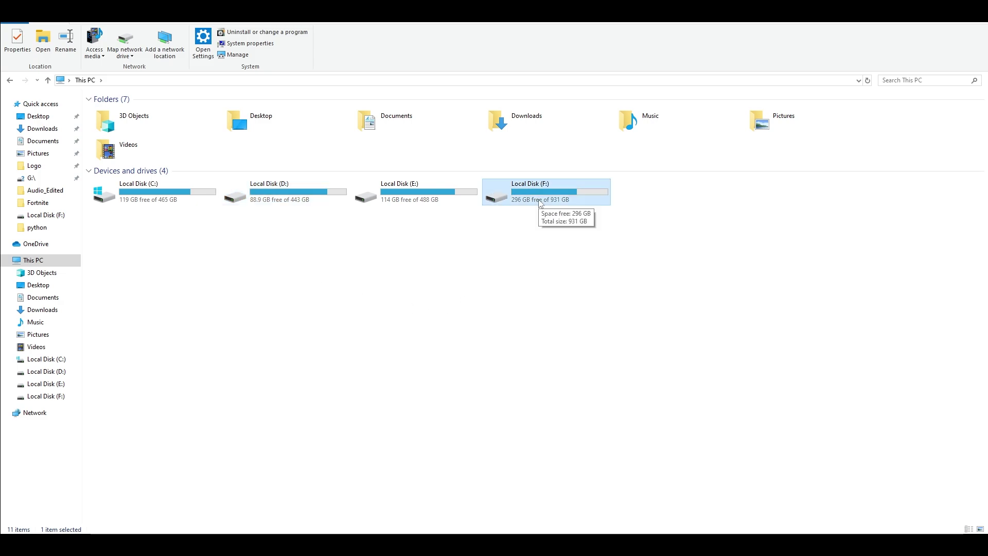